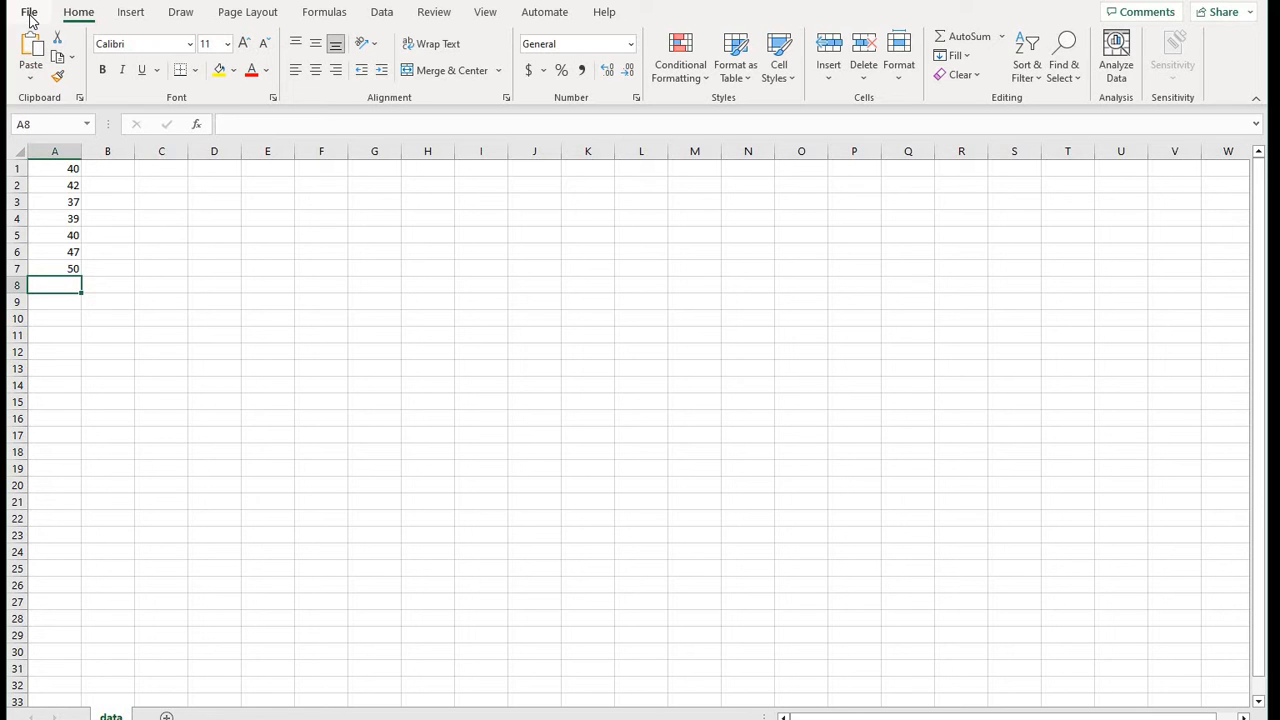
Step: Open the workbook's export options for changing its file type
left_click(30, 16)
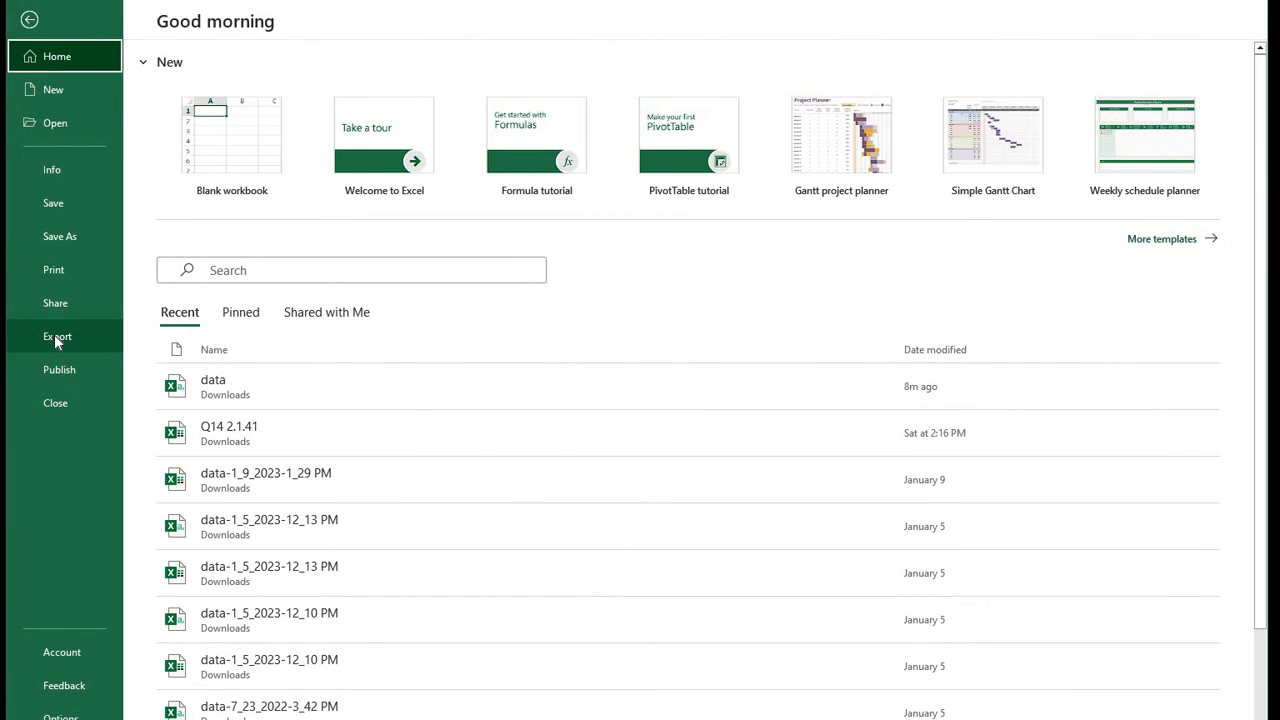
left_click(57, 340)
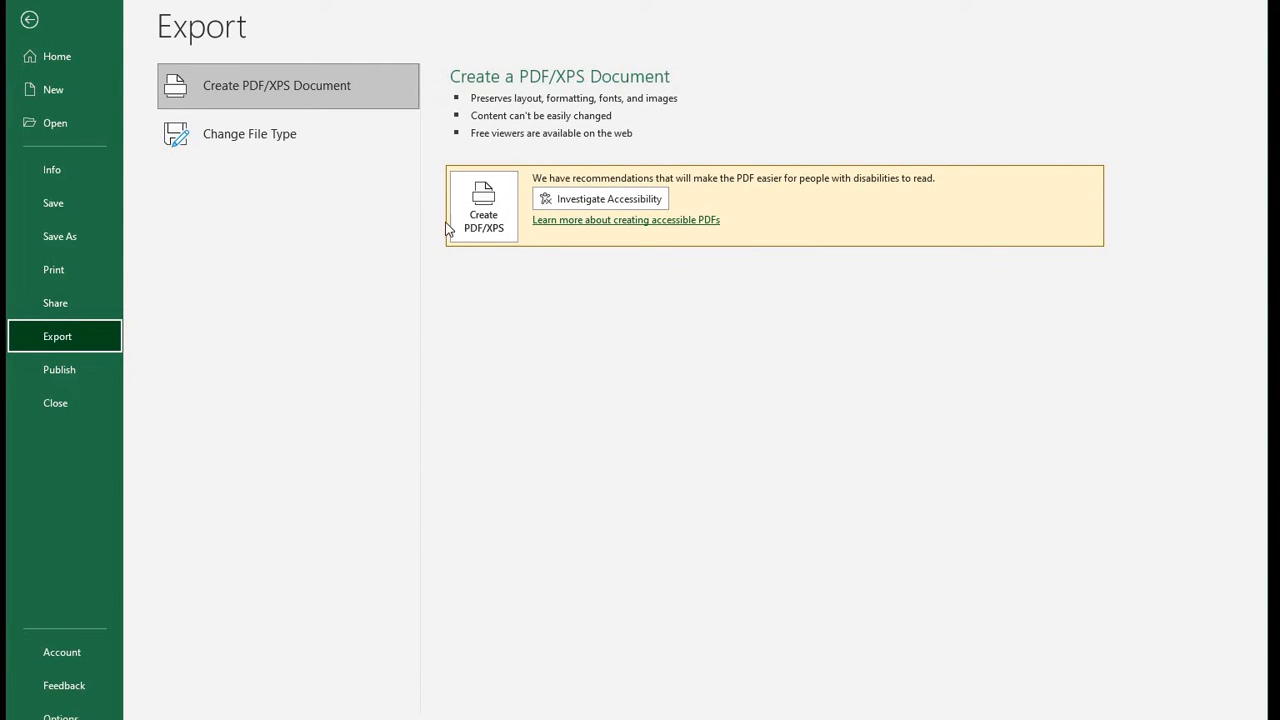
left_click(238, 142)
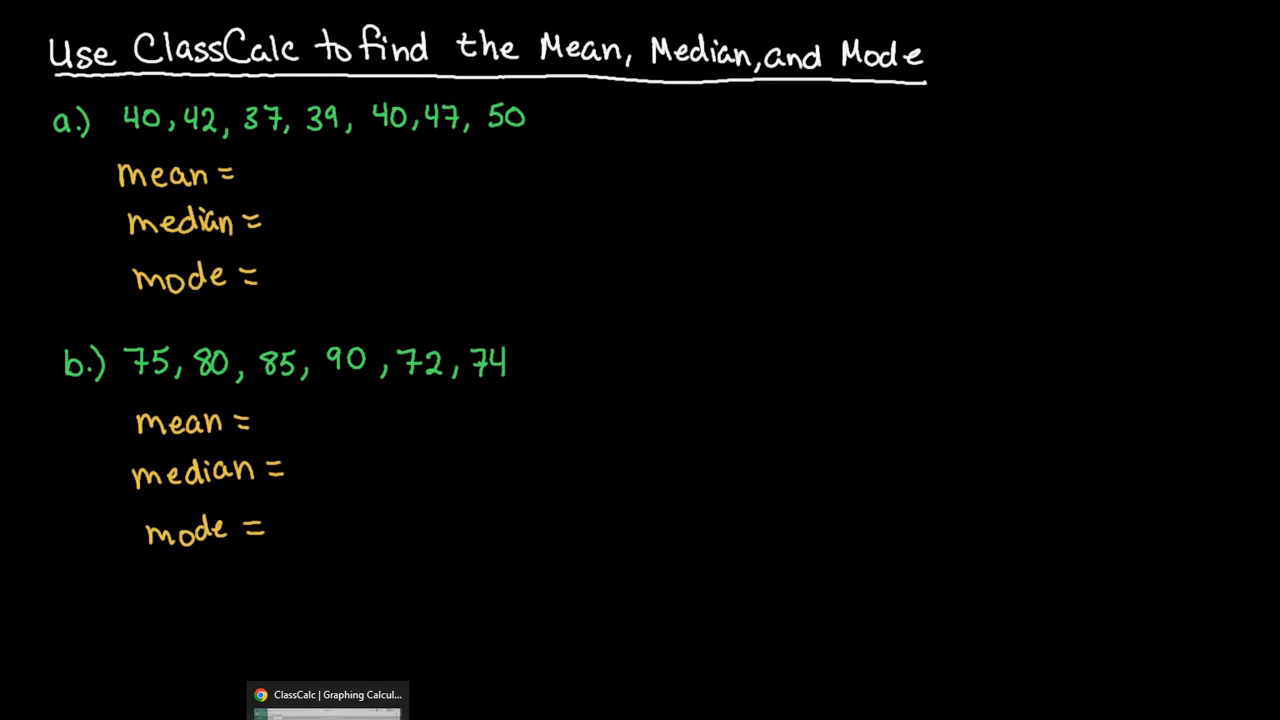
Step: Switch to ClassCalc and import the CSV file "data" from the Downloads folder as a table
left_click(300, 716)
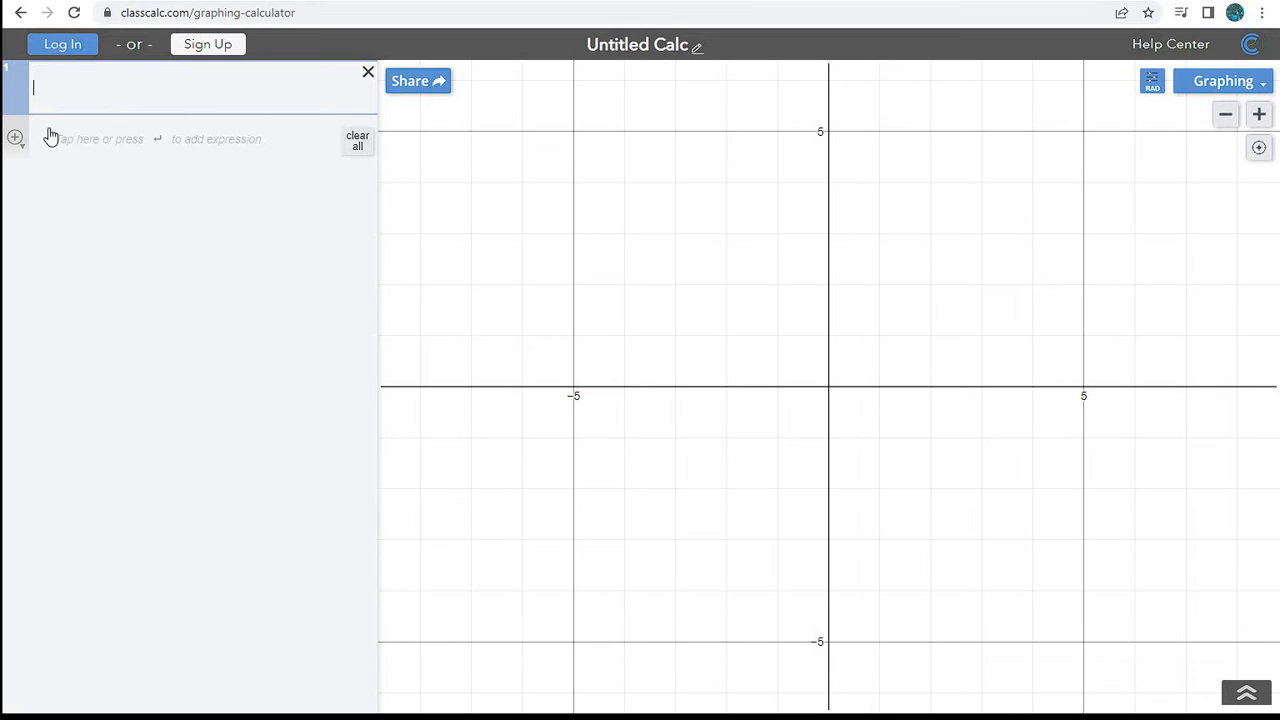
left_click(16, 142)
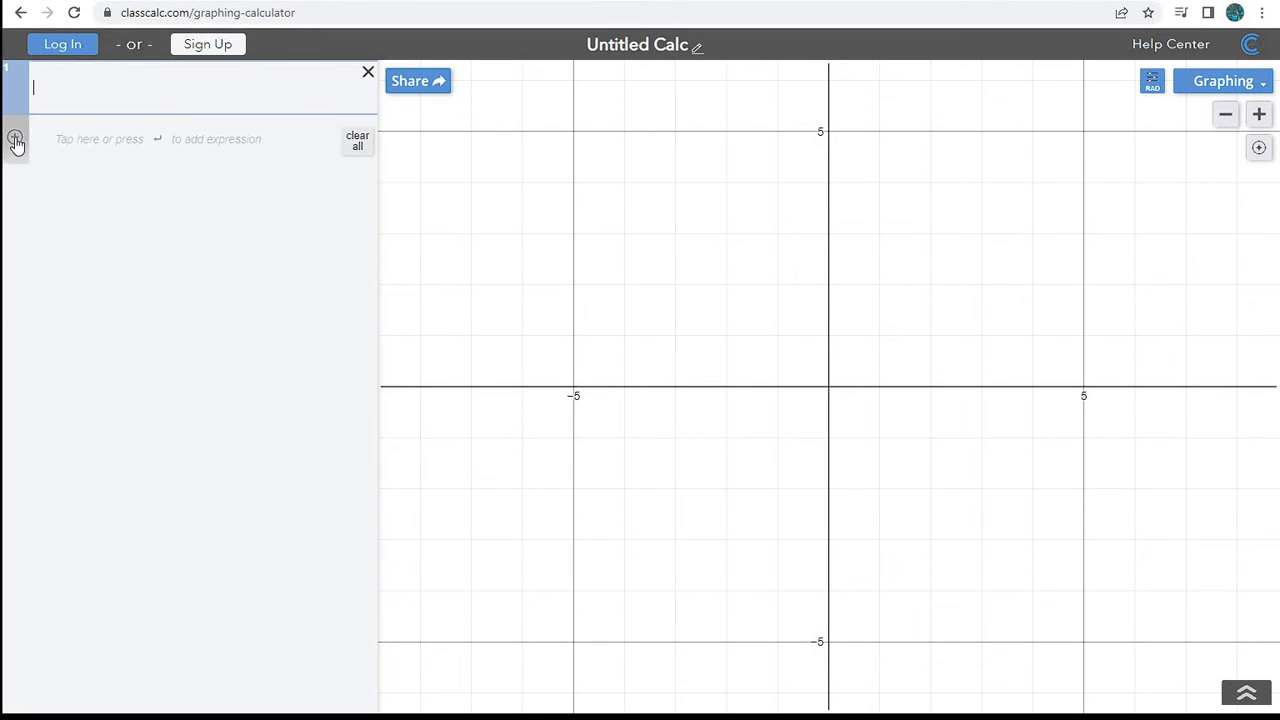
left_click(68, 305)
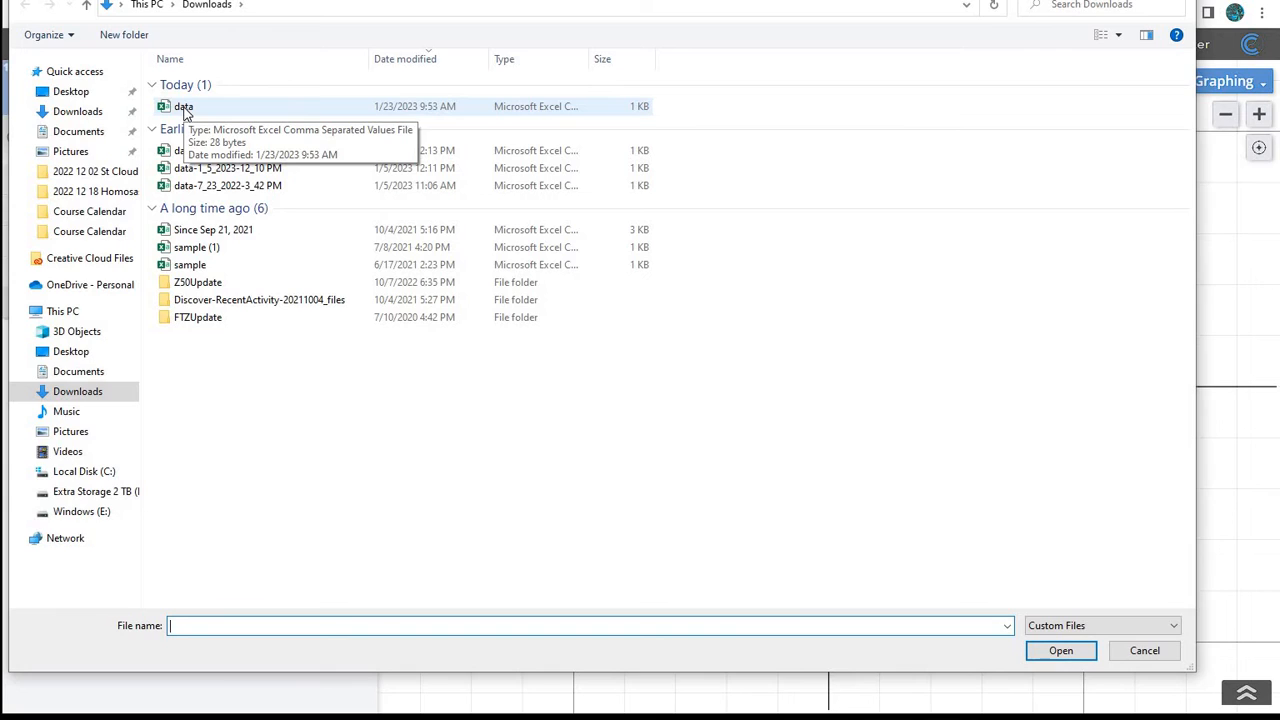
double_click(184, 108)
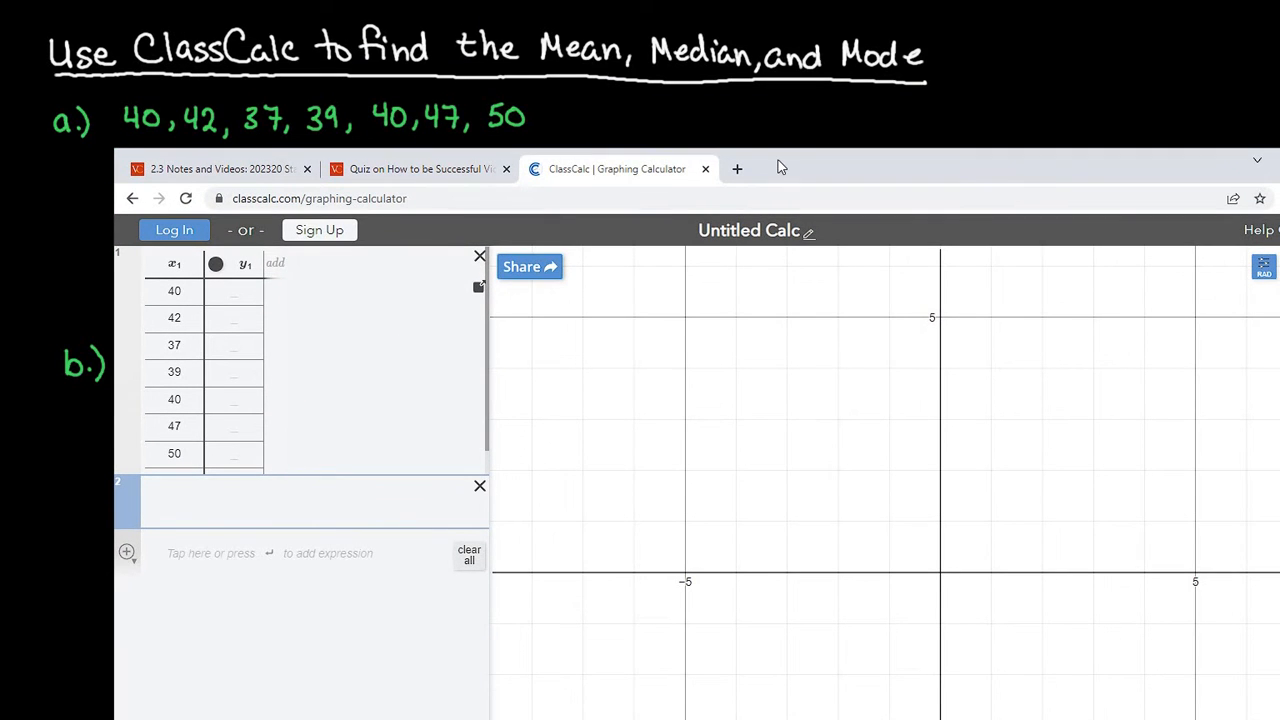
left_click_drag(778, 161, 747, 0)
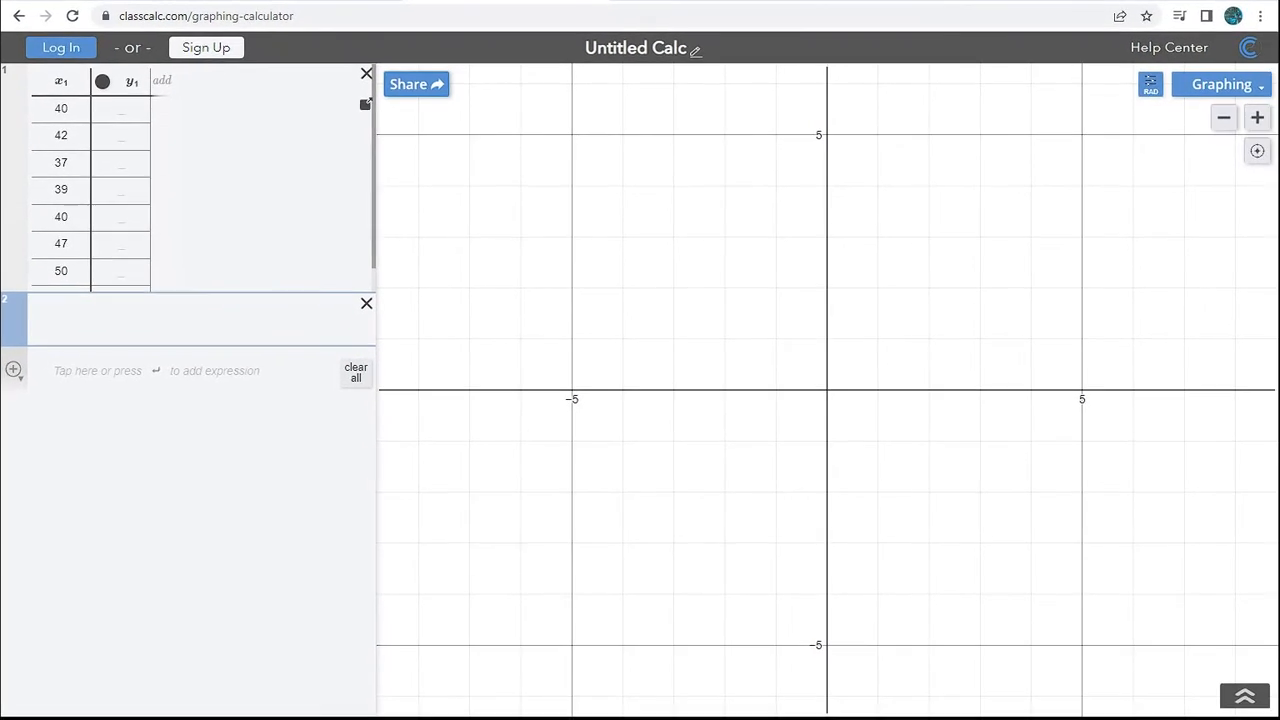
Step: Calculate the mean of the imported data with the statistics function mean(x1)
left_click(1244, 693)
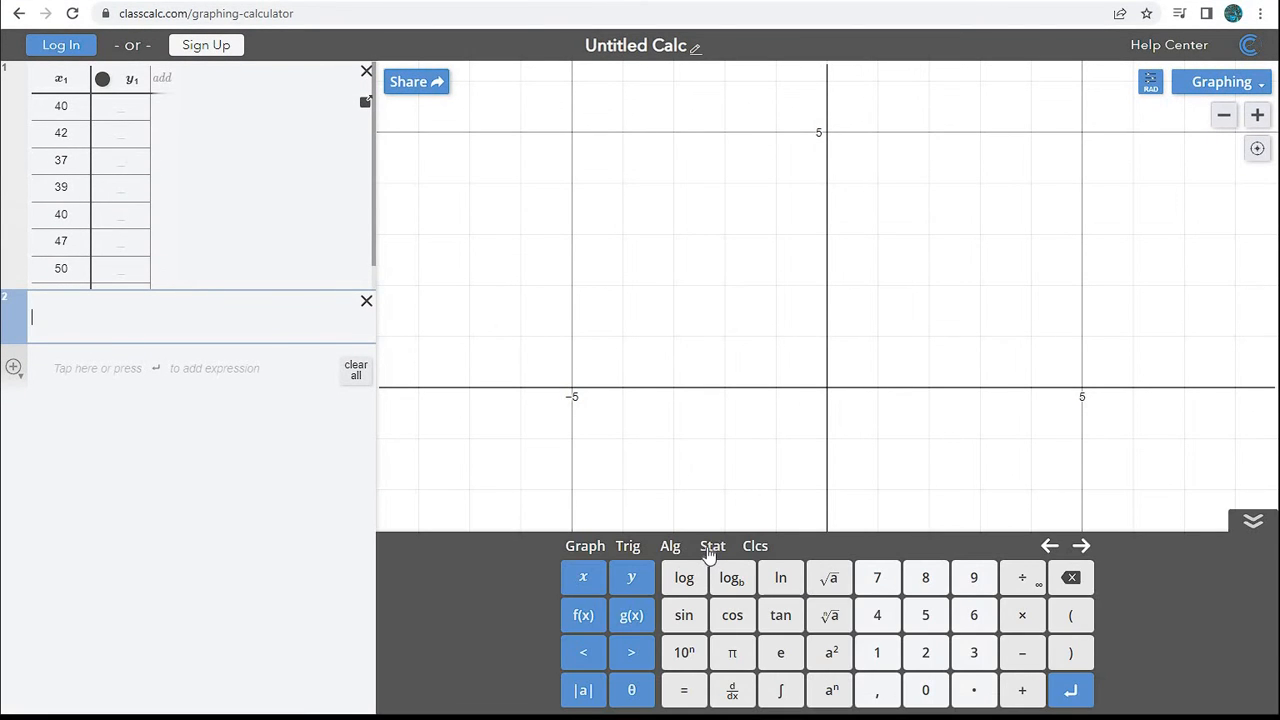
left_click(710, 549)
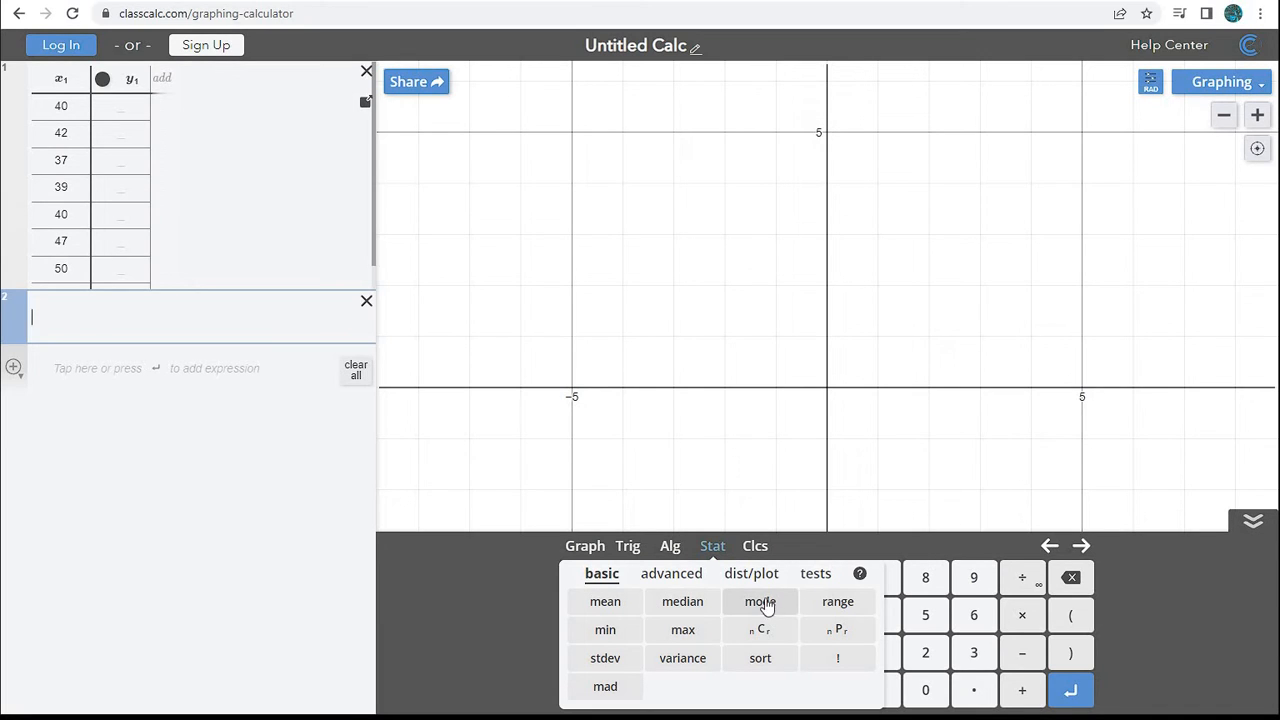
left_click(605, 602)
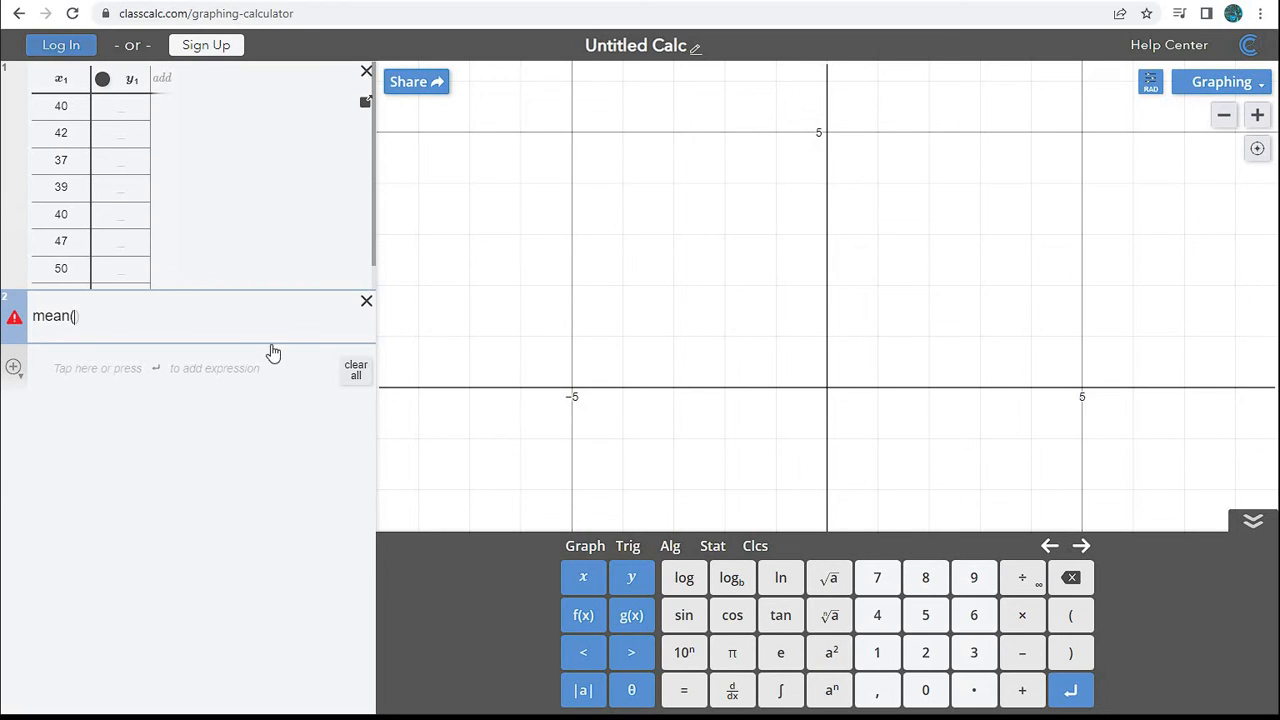
type("x1")
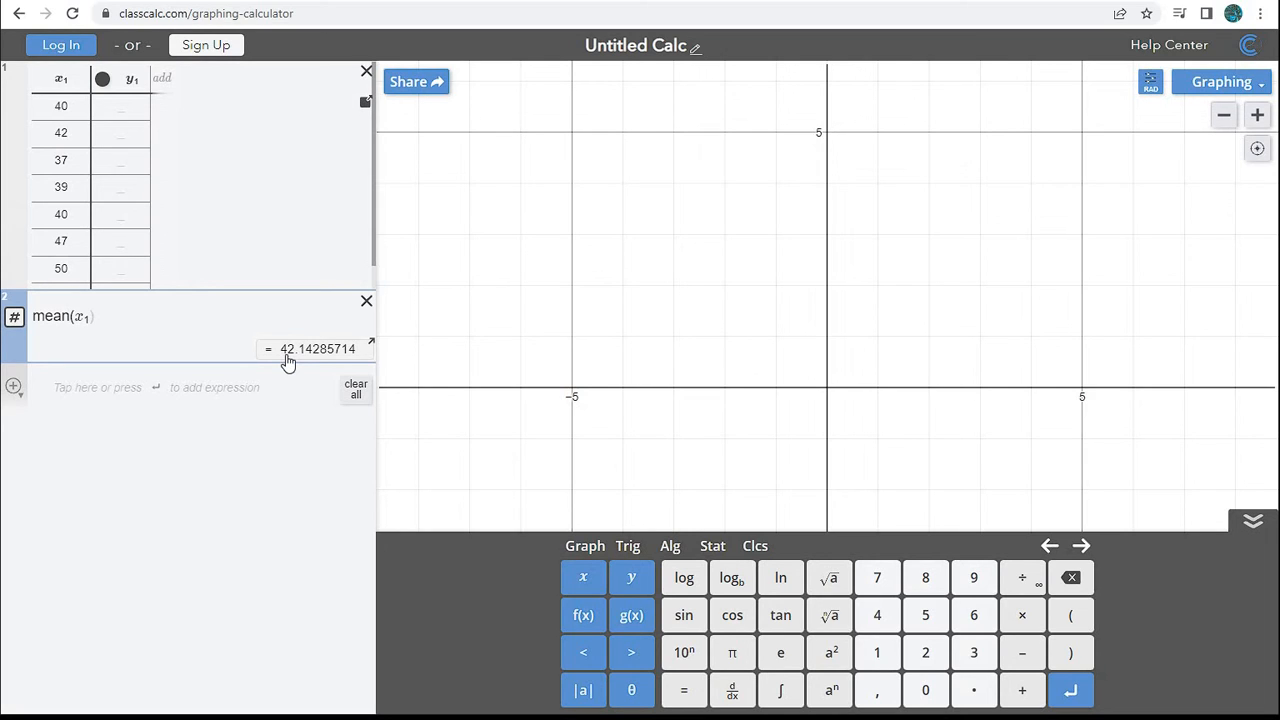
Step: Add two more expressions below the mean, median(x1) and mode(x1), for the imported data
left_click(50, 376)
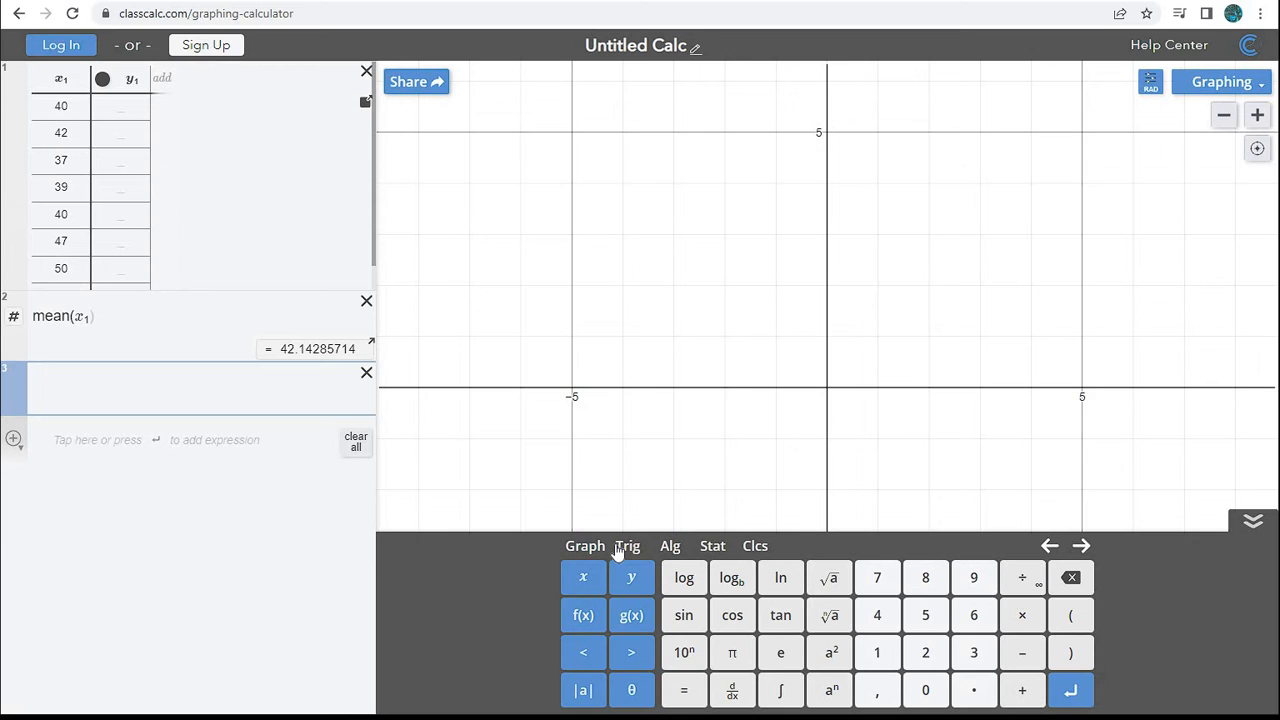
type("median(x1")
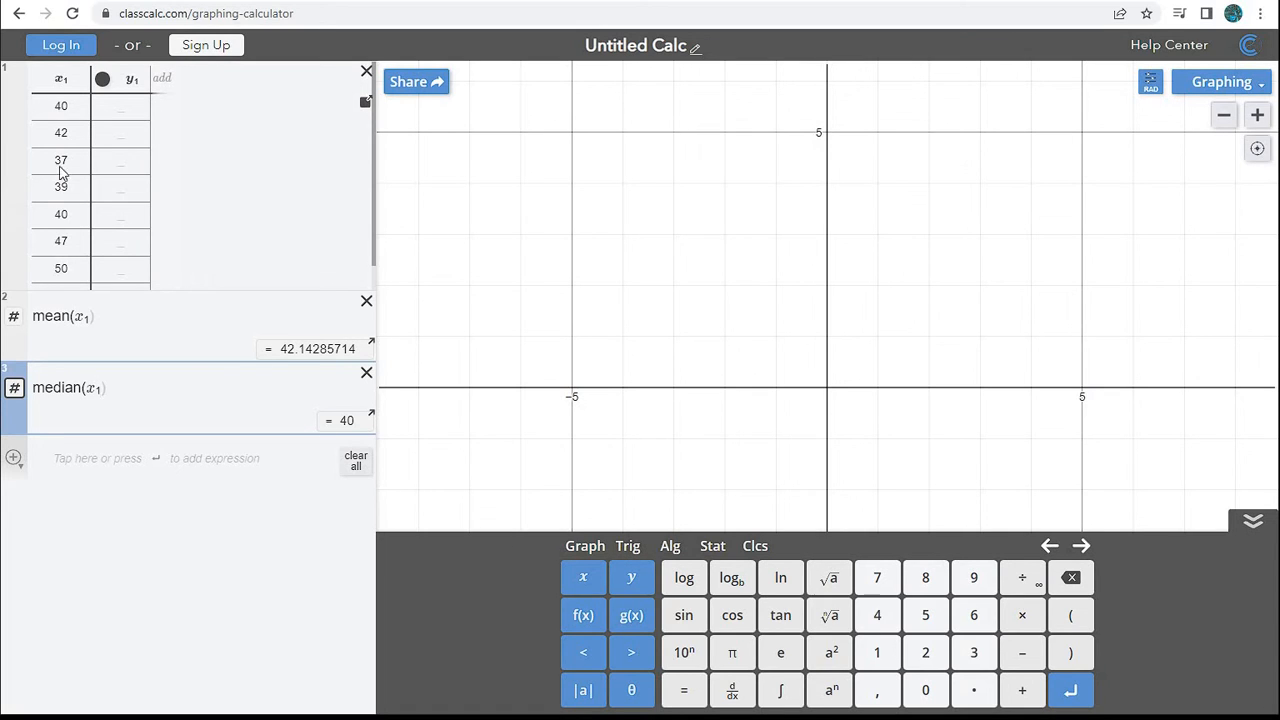
left_click(61, 443)
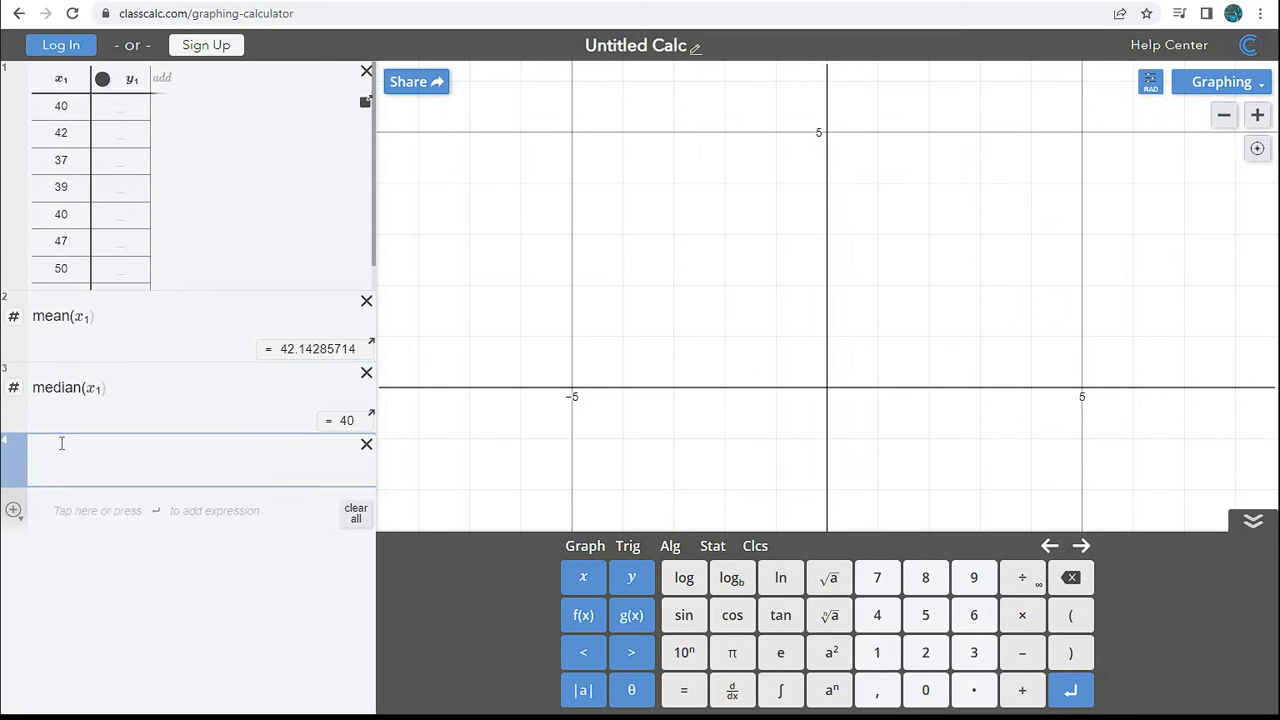
type("mode(x1")
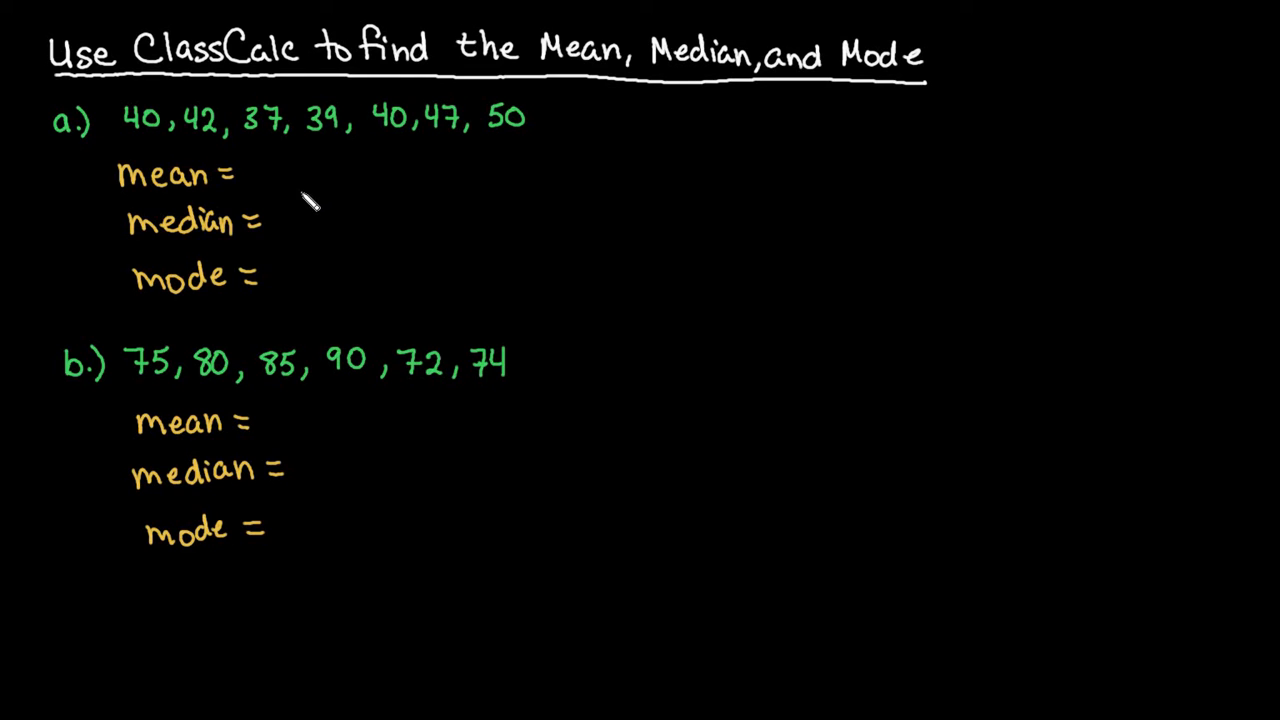
Step: Handwrite the part a answers in the notes, mean ≈ 42.143, median = 40 and mode = 40, and underline the 50
mouse_move(220, 171)
left_mouse_down()
mouse_move(323, 191)
mouse_move(346, 171)
mouse_move(394, 168)
mouse_move(350, 184)
mouse_move(374, 182)
left_mouse_up()
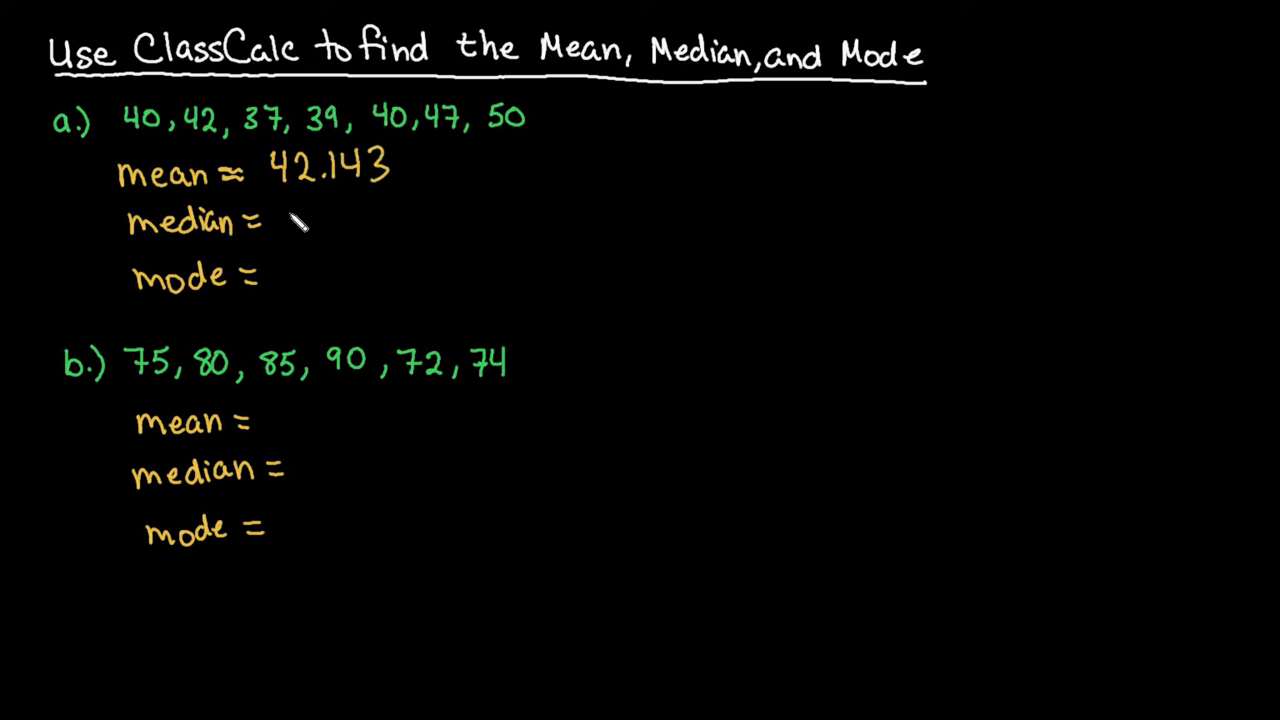
left_click_drag(297, 206, 316, 232)
left_click_drag(333, 206, 332, 208)
left_click_drag(300, 255, 312, 270)
mouse_move(318, 253)
left_mouse_down()
mouse_move(318, 276)
mouse_move(336, 254)
left_mouse_up()
left_click_drag(490, 132, 522, 128)
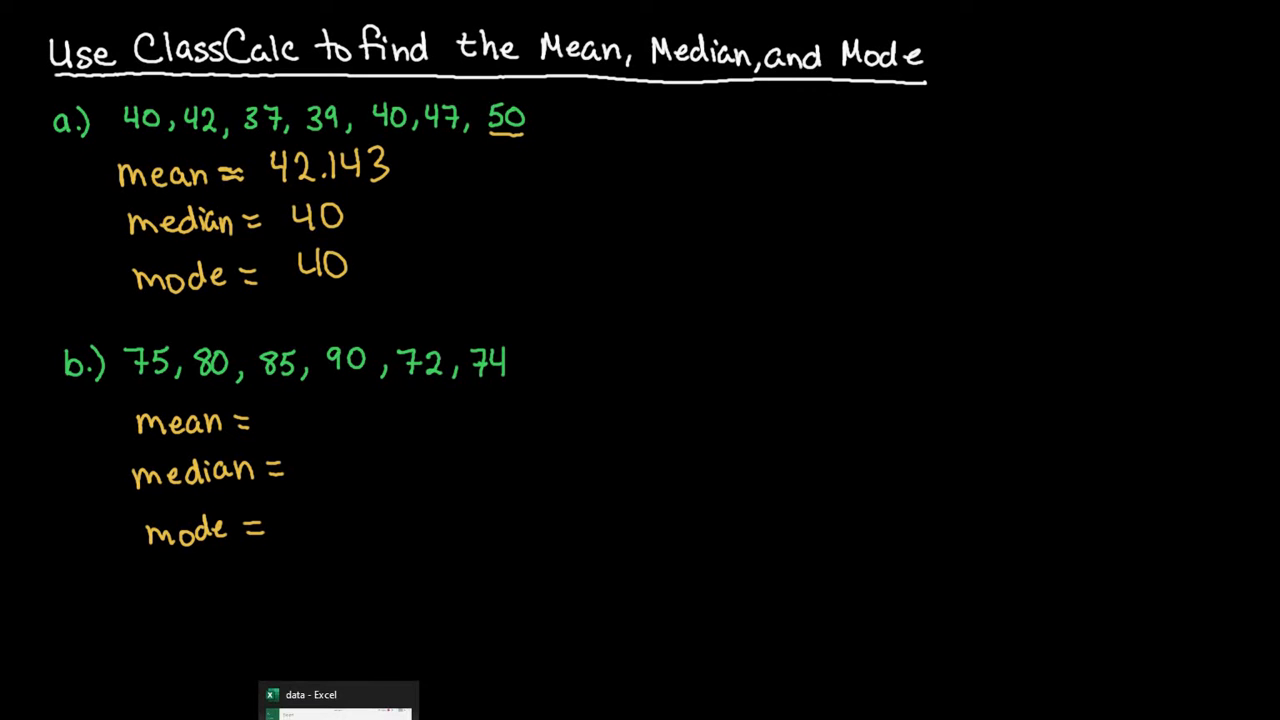
Step: Switch back to ClassCalc and add the expression mean(75, 80, 85, 90, 72, 74) for the part b data
left_click(342, 712)
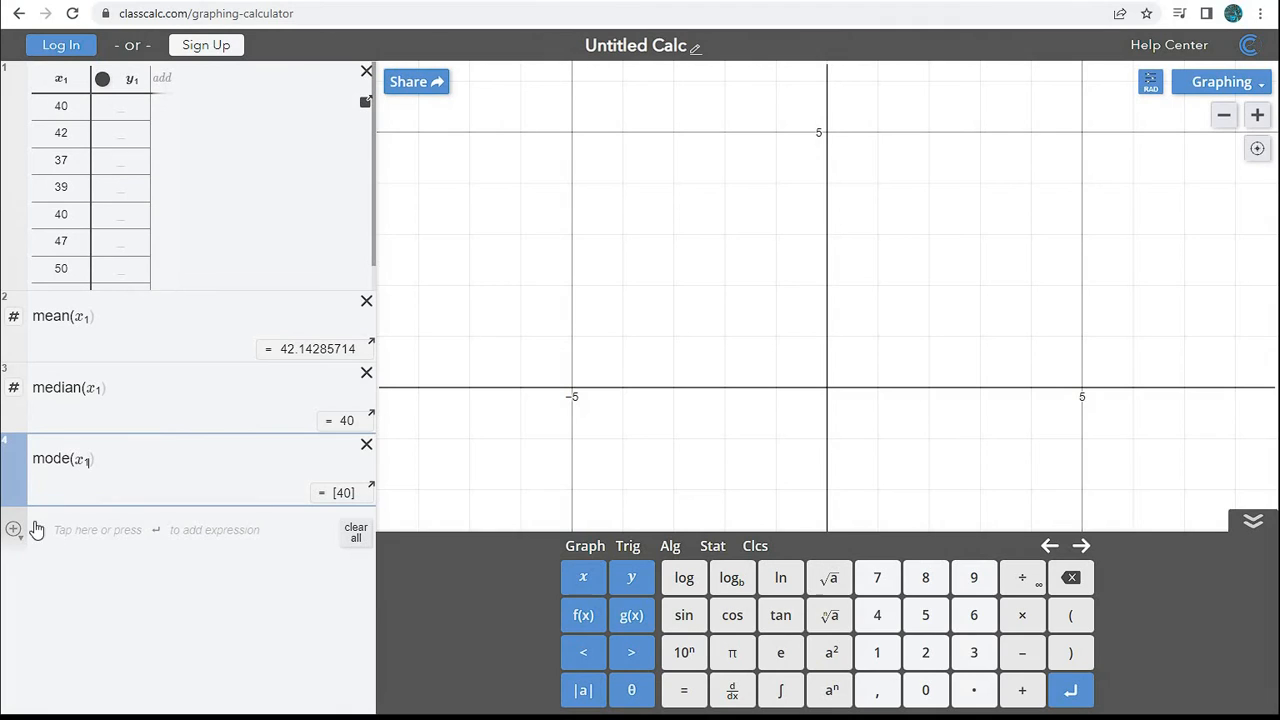
left_click(47, 535)
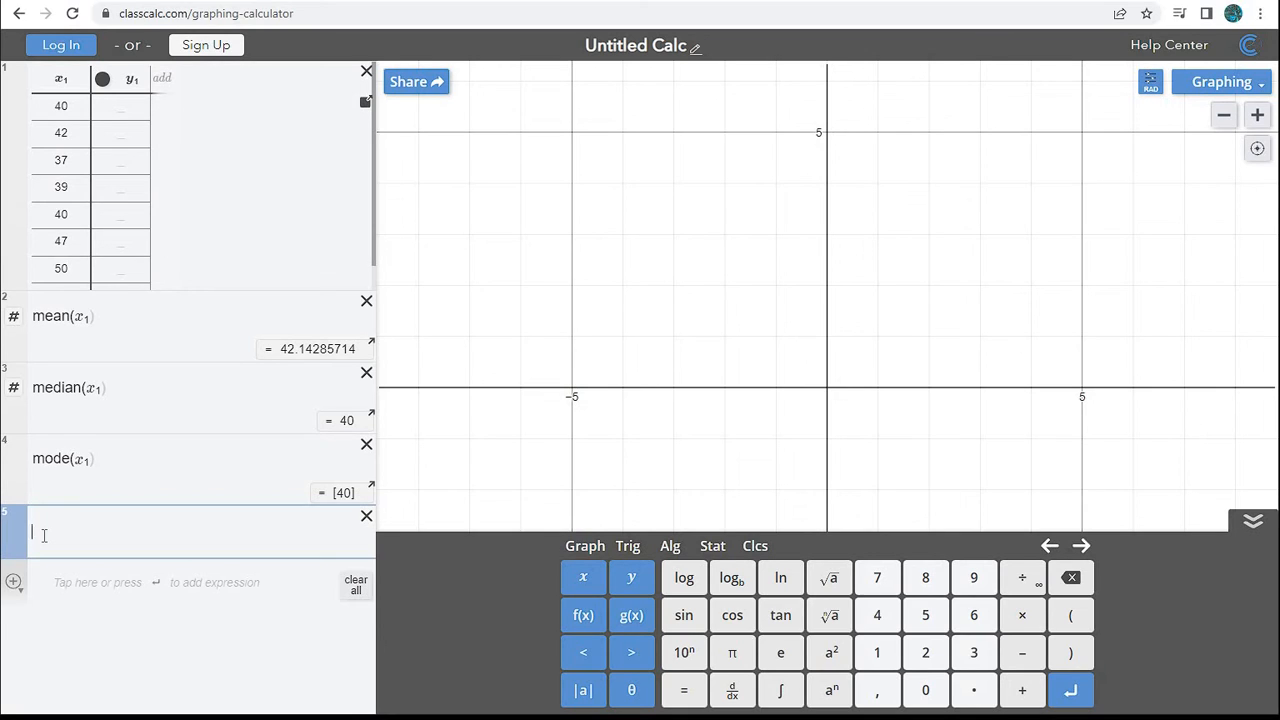
type("mean(75, 80")
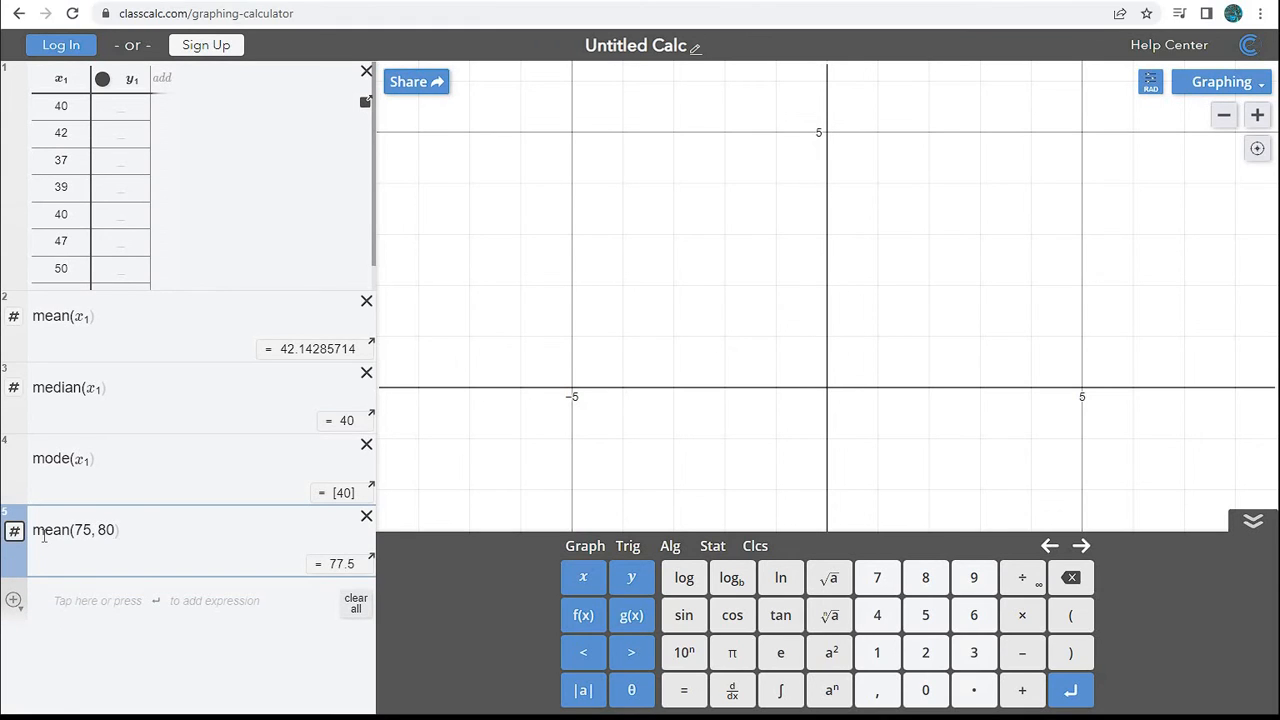
type(", 85, 90, 72, 74")
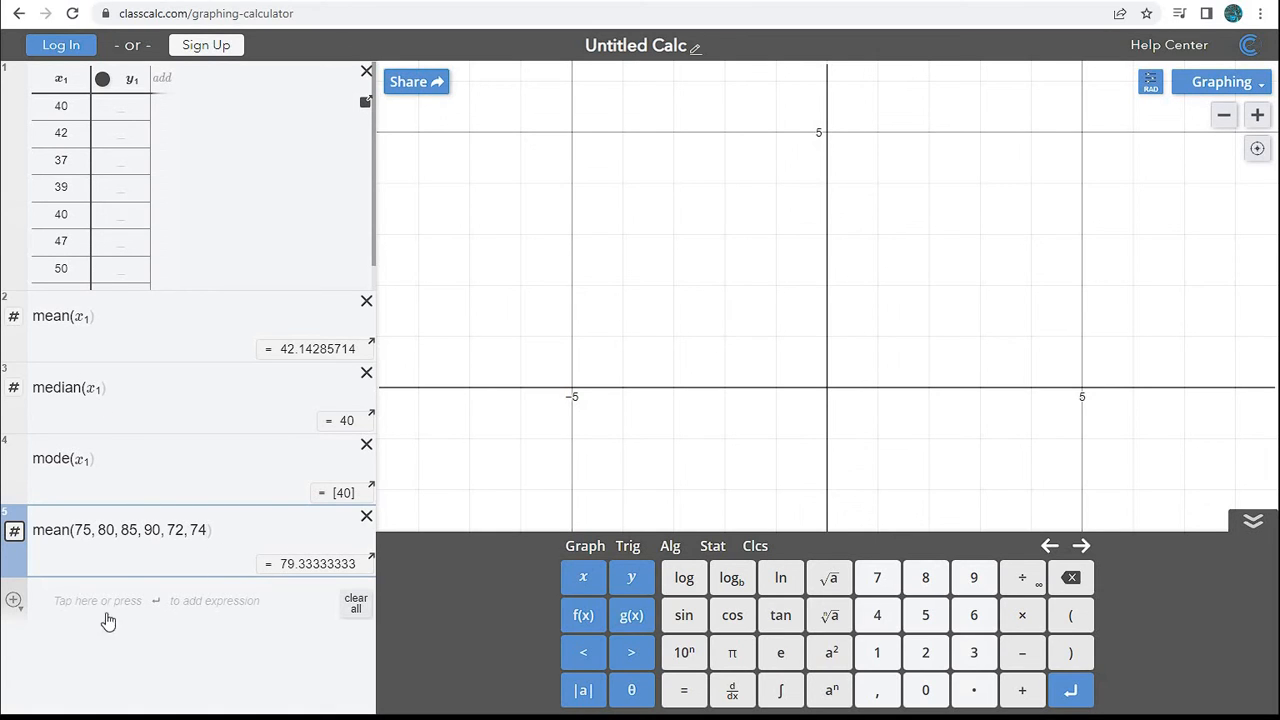
Step: Add a second table and fill its x2 column with 75, 80, 85, 90, 72 and 74
left_click(15, 602)
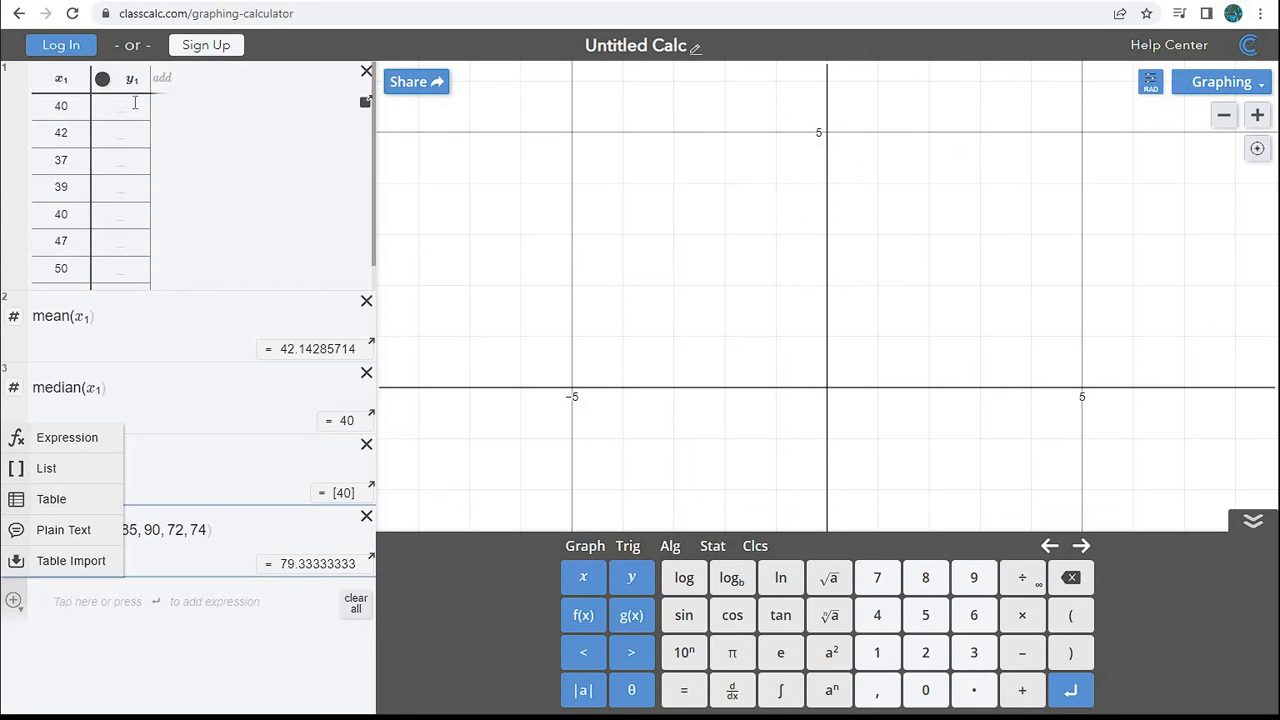
left_click(55, 500)
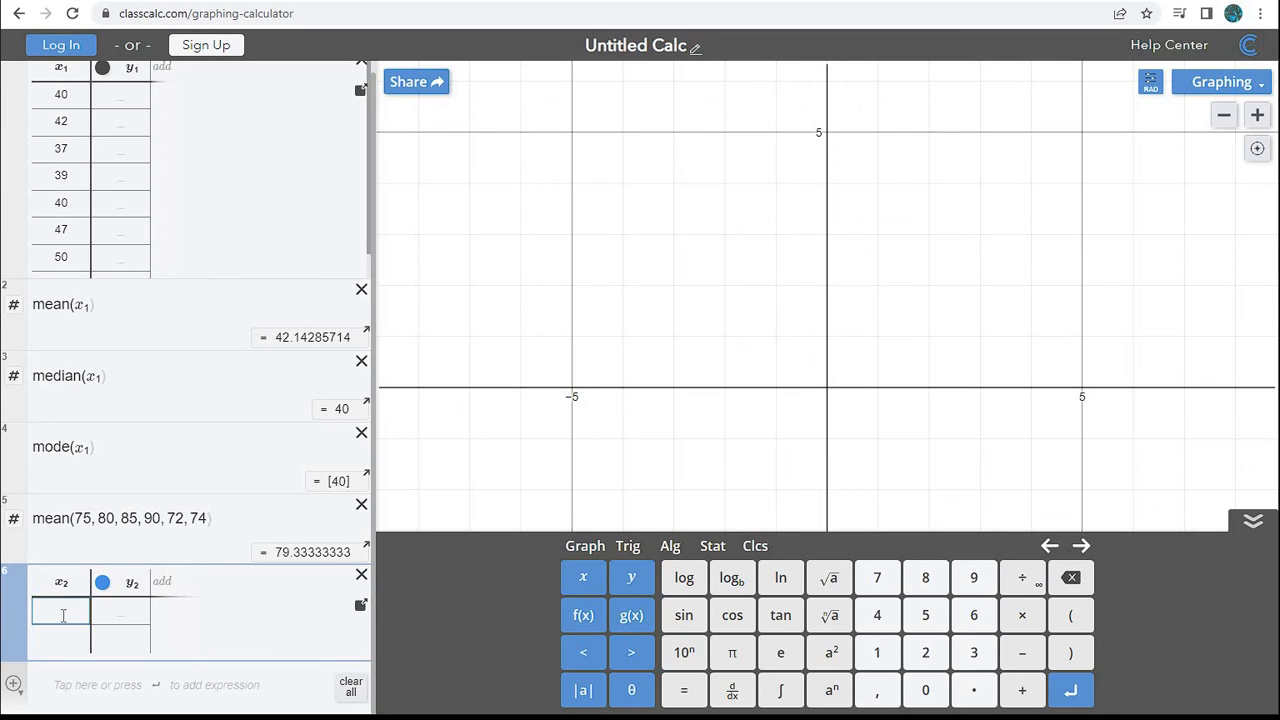
type("75")
key("Return")
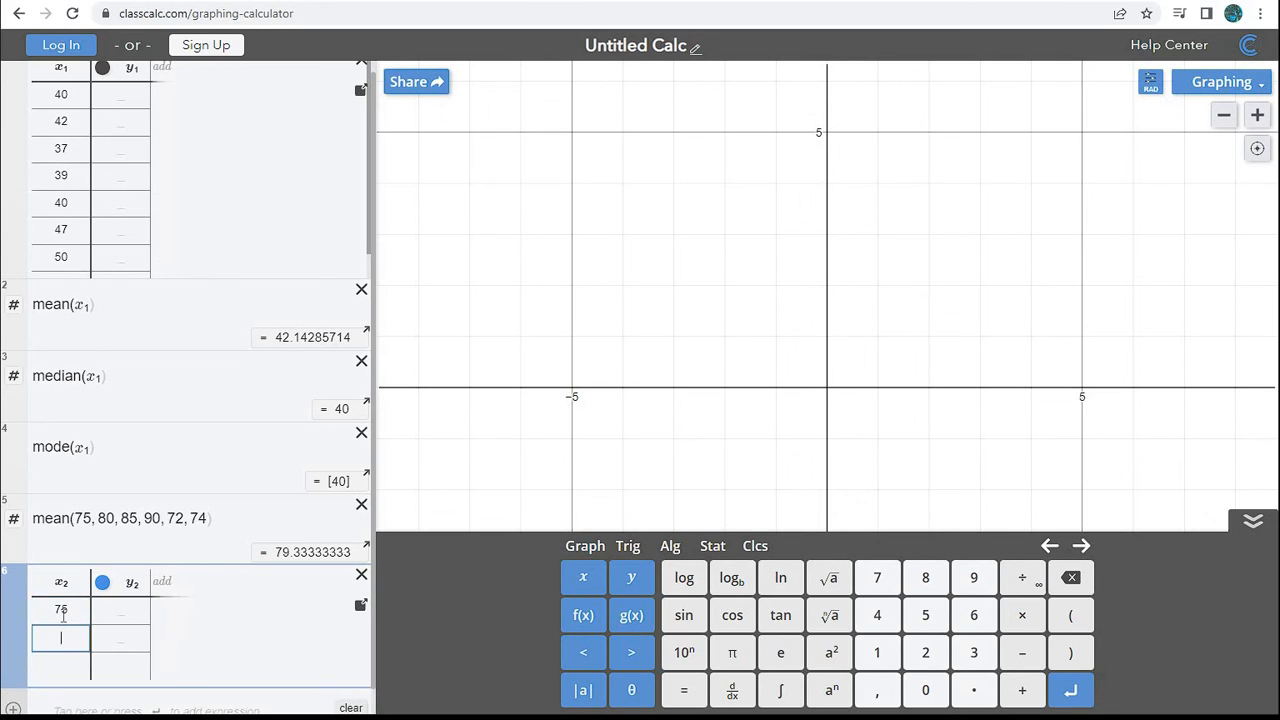
type("80")
key("Return")
type("85")
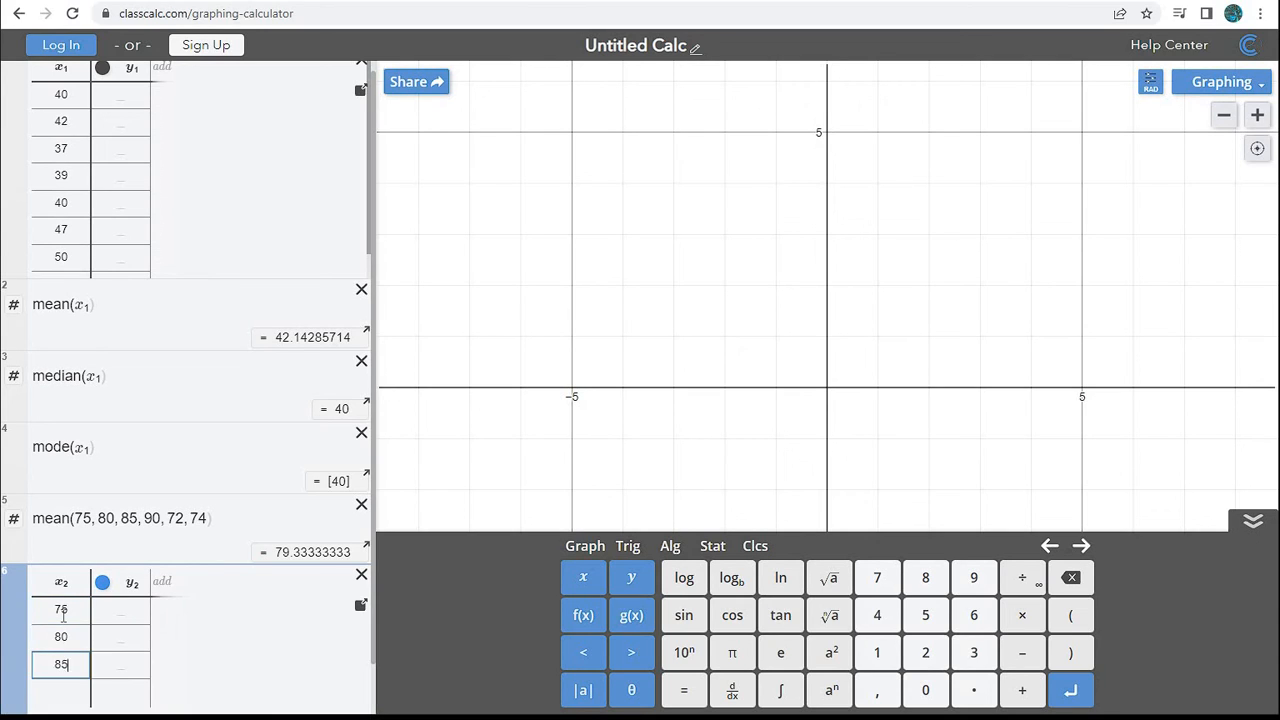
key("Return")
type("90")
key("Return")
type("7")
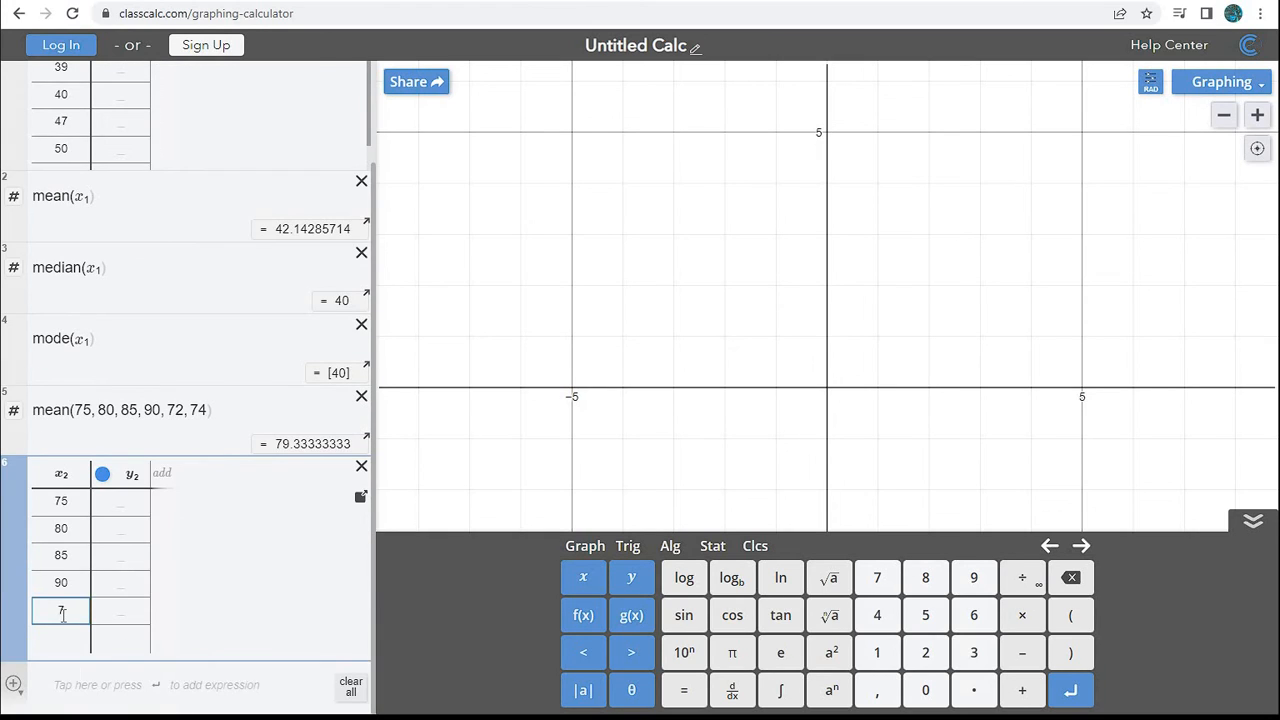
type("2")
key("Return")
type("74")
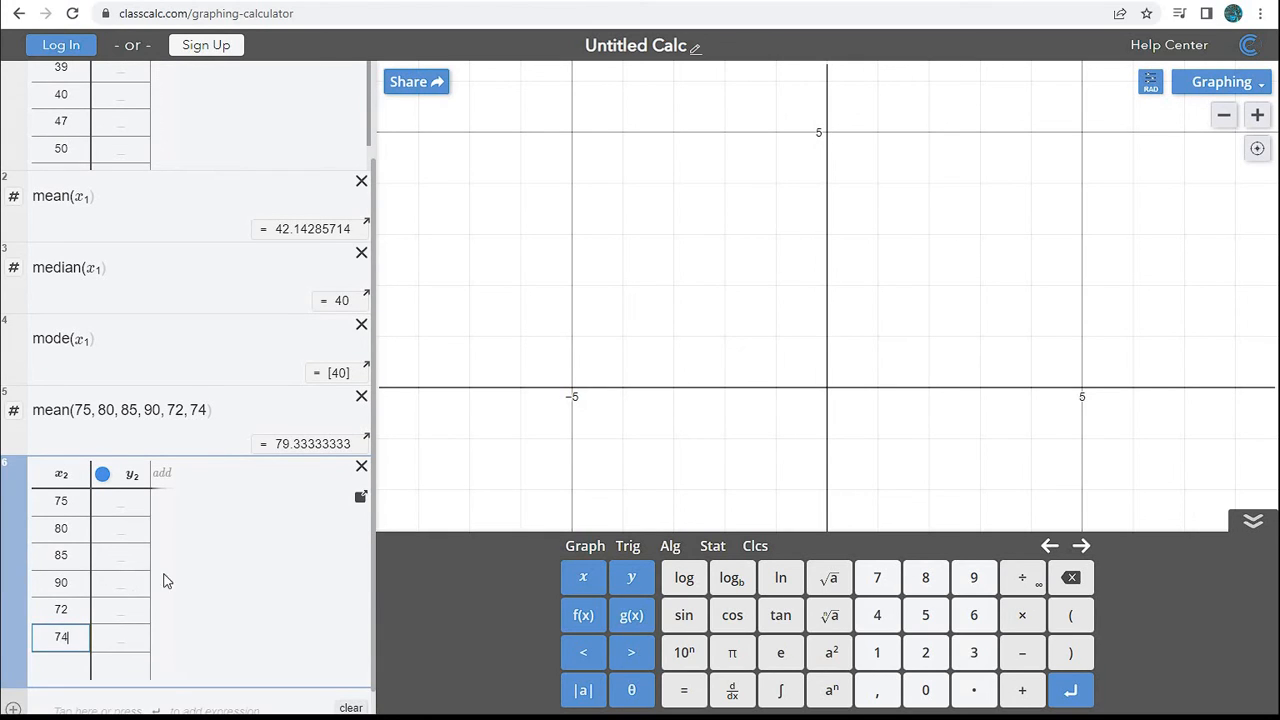
Step: Delete the mean, median and mode expressions for x1 and the mean expression with the listed values, keeping both tables
scroll(165, 583, "down", 1)
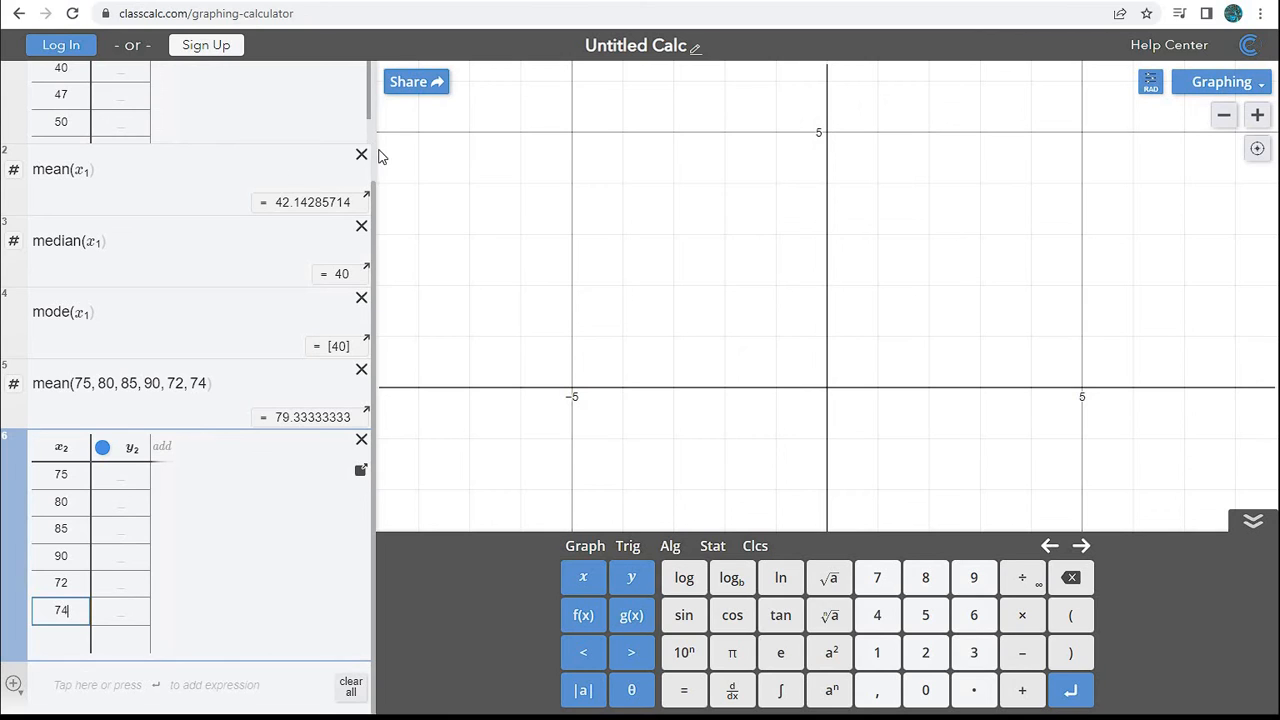
left_click(361, 155)
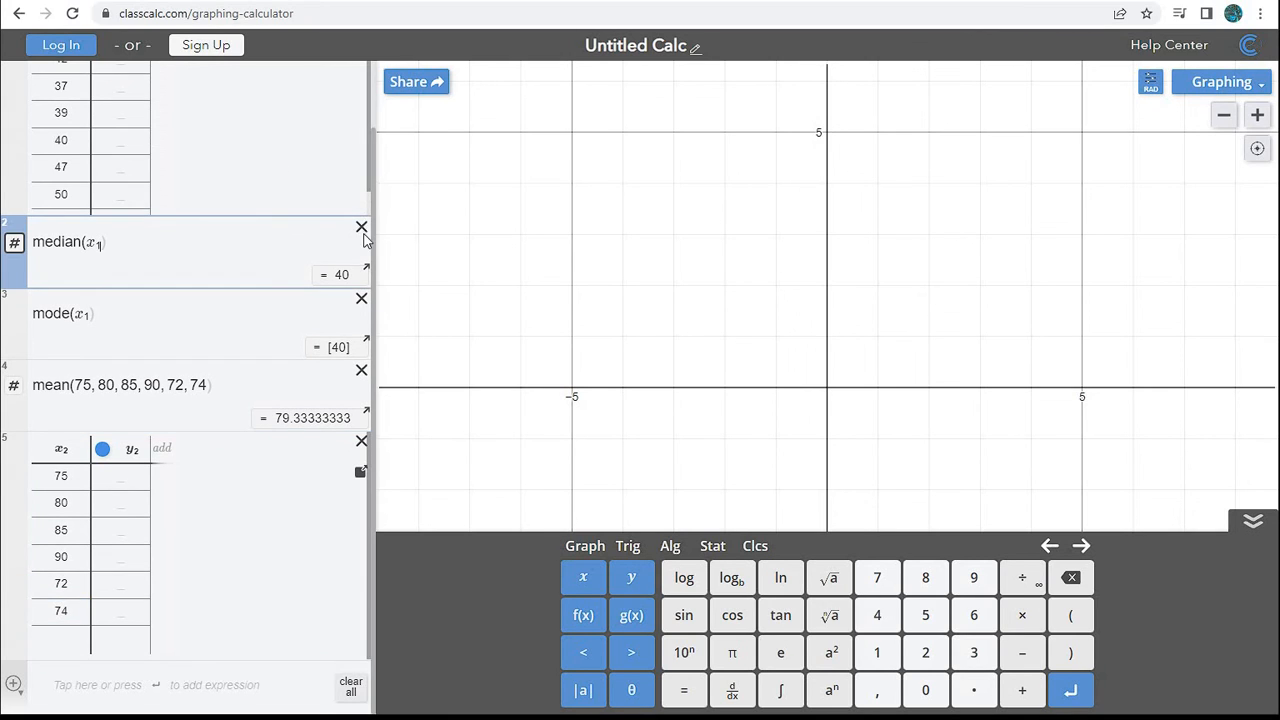
left_click(362, 228)
left_click(366, 302)
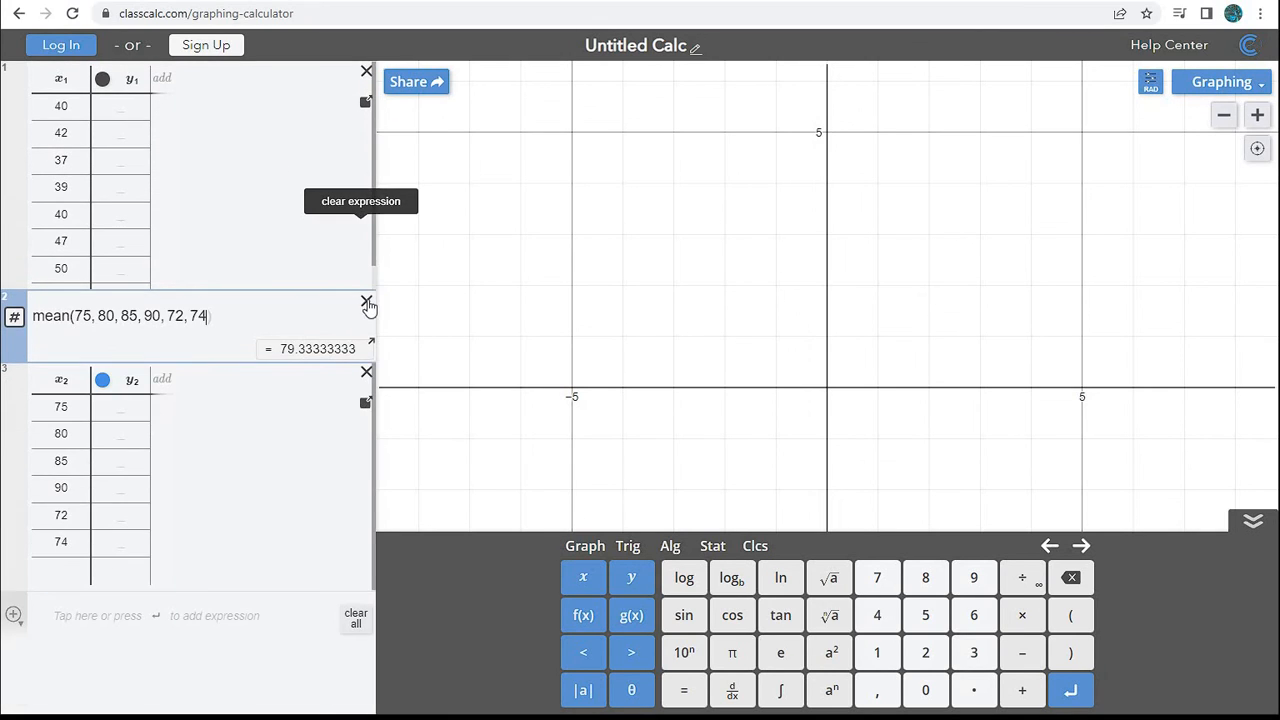
left_click(366, 302)
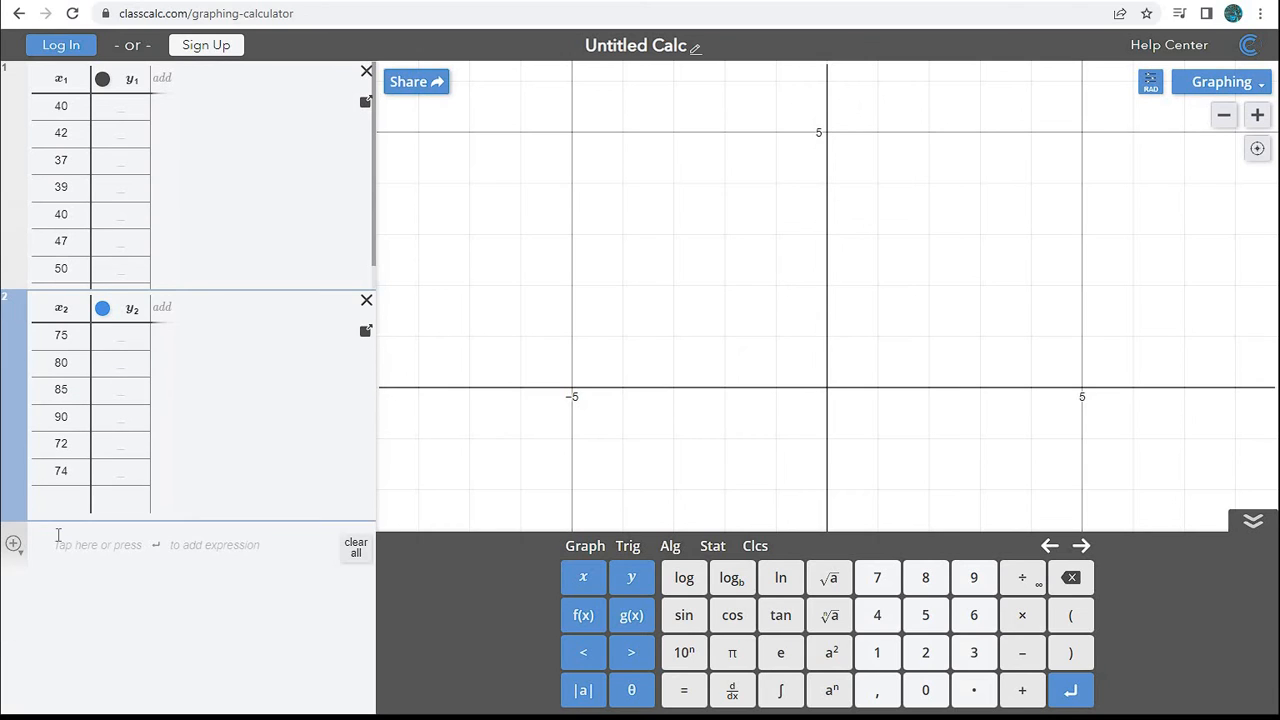
Step: Add the expressions mean(x2) and median(x2) below the second table
left_click(58, 540)
type("mean(x2")
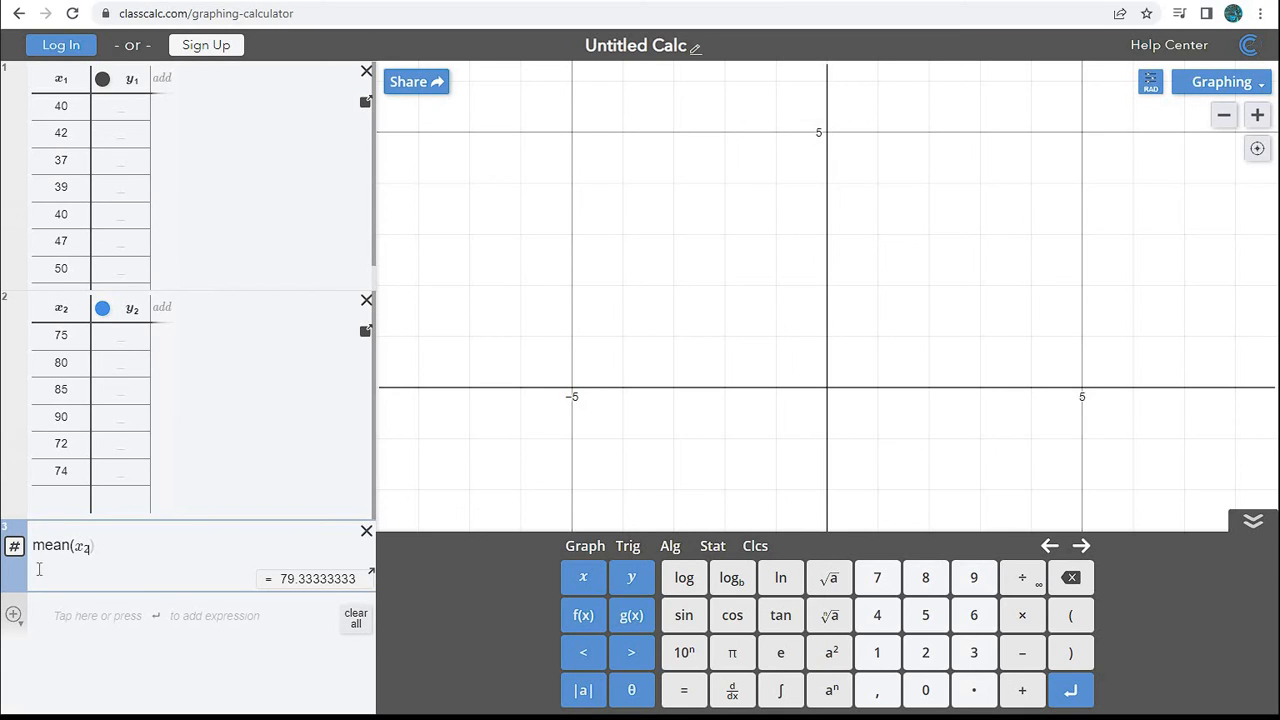
left_click(57, 618)
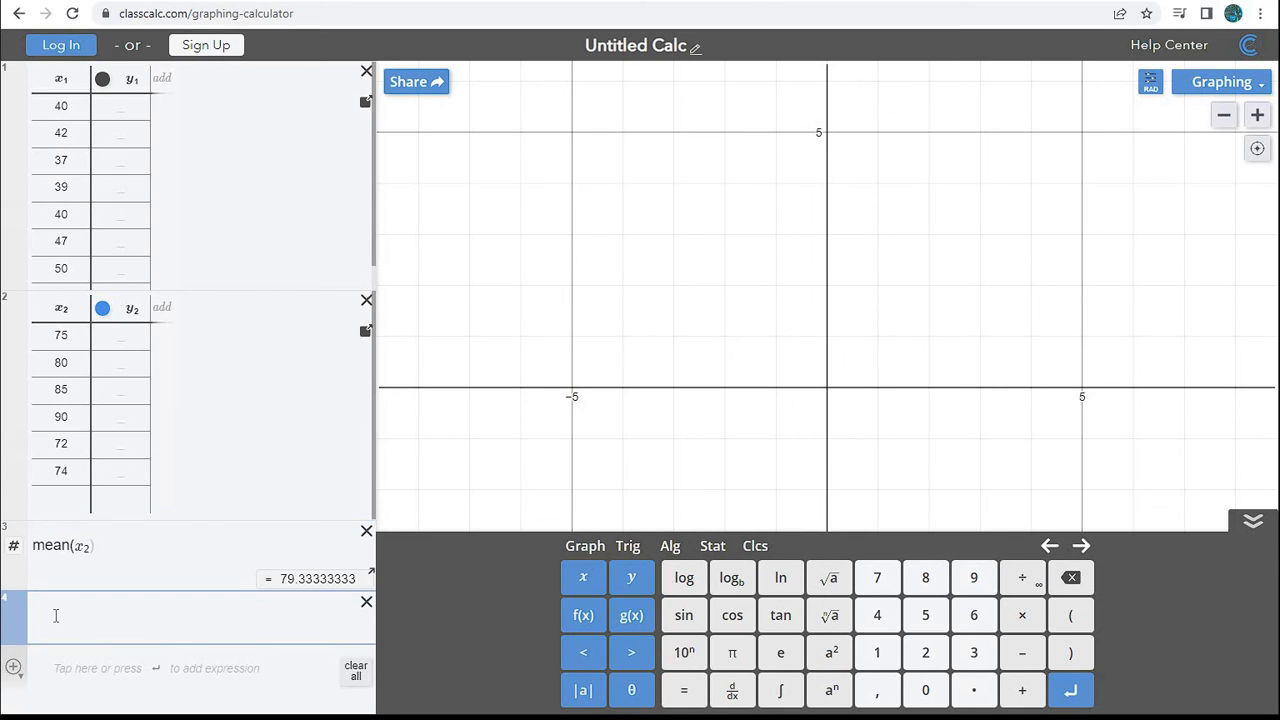
type("median(x2")
key("Return")
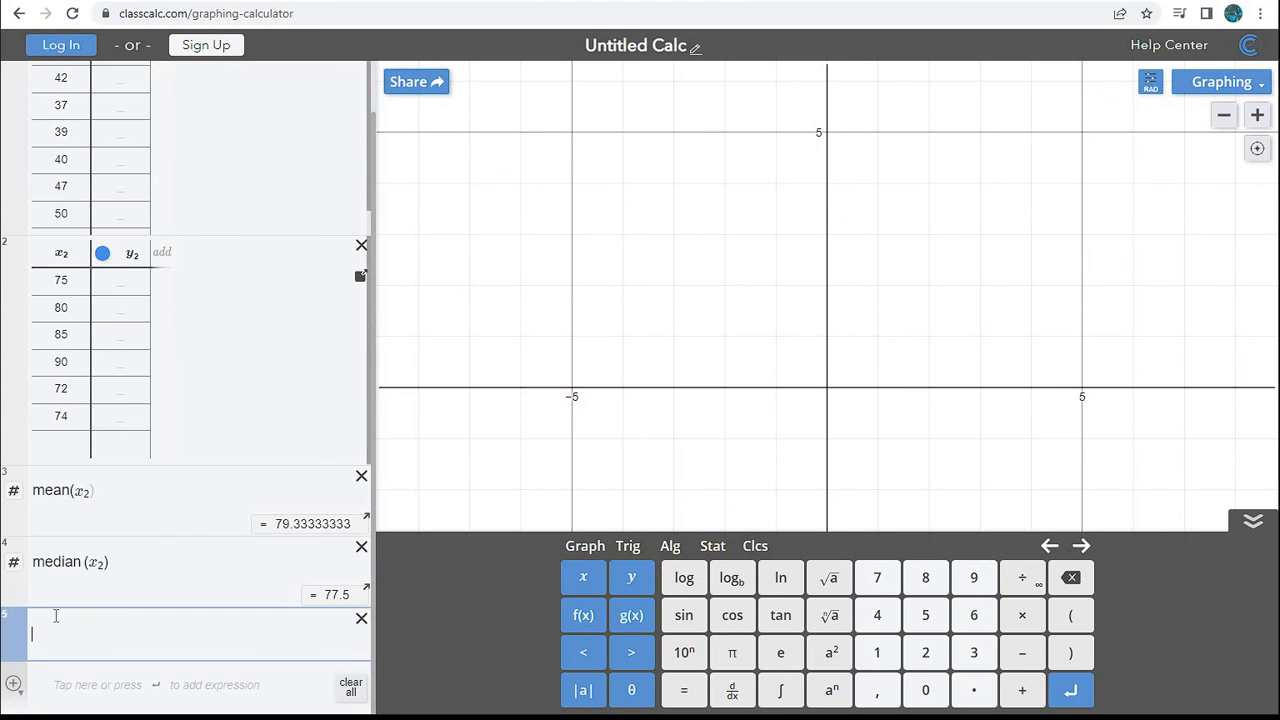
Step: Add the expression mode(x2) below the median expression
type("mode(x")
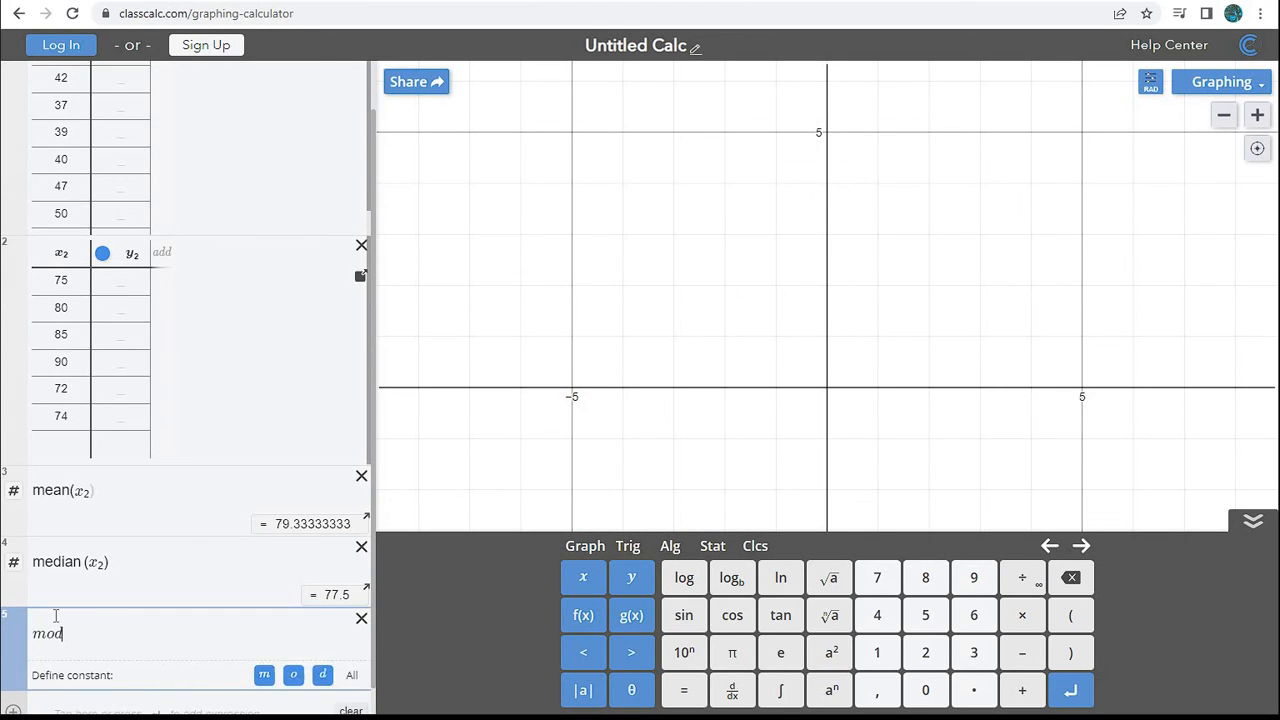
type("2")
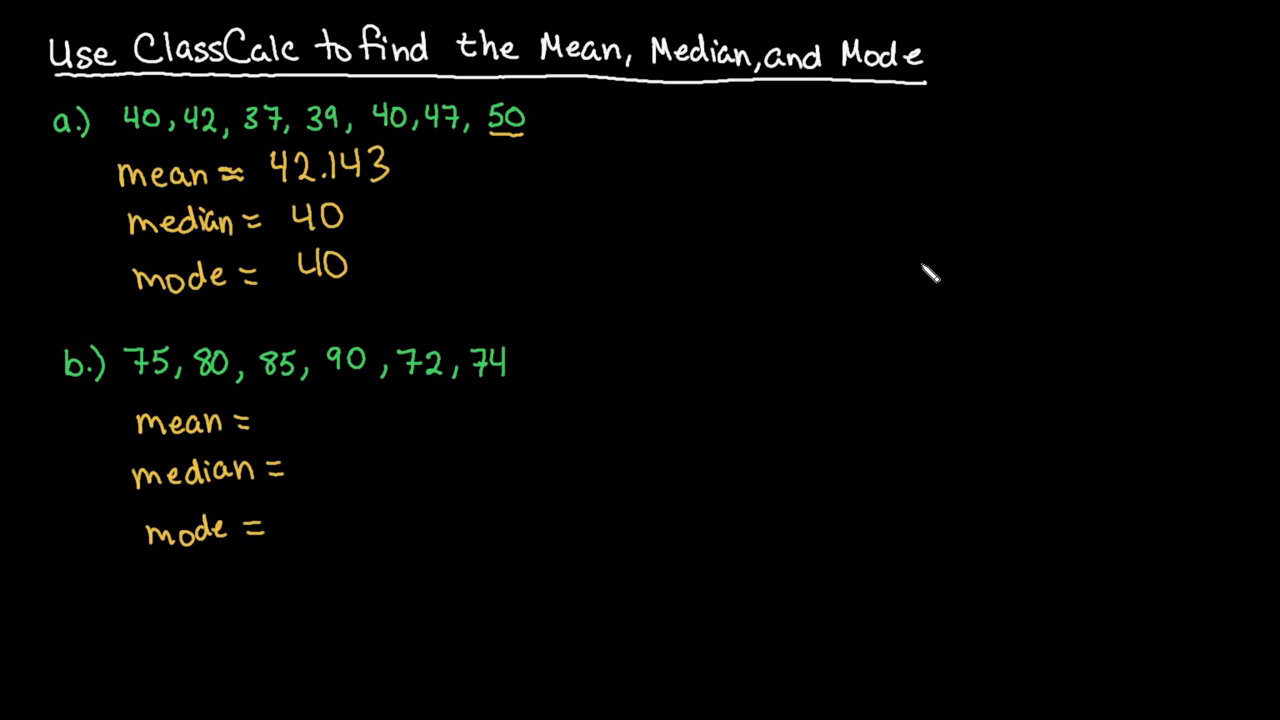
Step: Switch to the blackboard notes and handwrite the part b answers: mean 79.3 with a bar over the 3, median 77.5, and the mode entry
mouse_move(276, 403)
left_mouse_down()
mouse_move(294, 402)
mouse_move(284, 425)
left_mouse_up()
mouse_move(312, 404)
left_mouse_down()
mouse_move(300, 408)
mouse_move(313, 425)
mouse_move(333, 424)
left_mouse_up()
left_click(323, 420)
left_click_drag(331, 396, 348, 395)
mouse_move(318, 456)
left_mouse_down()
mouse_move(336, 478)
mouse_move(372, 479)
left_mouse_up()
left_click(366, 475)
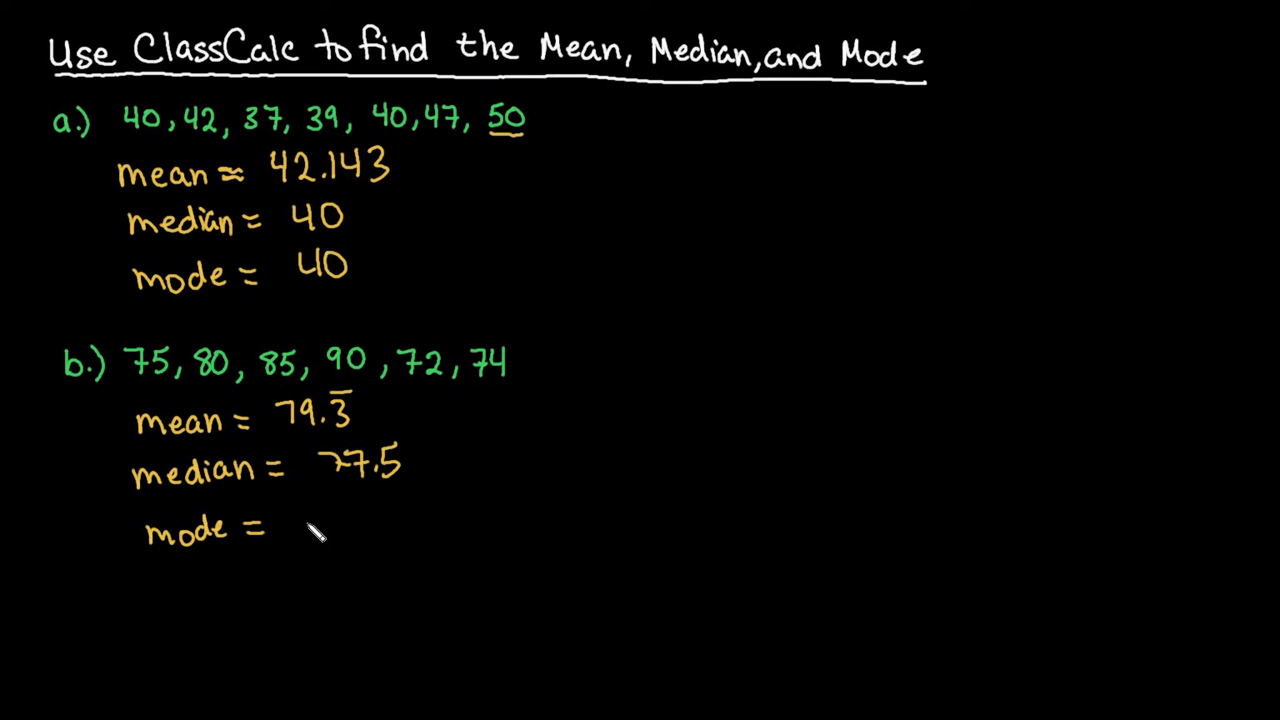
mouse_move(306, 521)
left_mouse_down()
mouse_move(308, 539)
mouse_move(323, 516)
mouse_move(392, 538)
mouse_move(404, 524)
mouse_move(448, 536)
left_mouse_up()
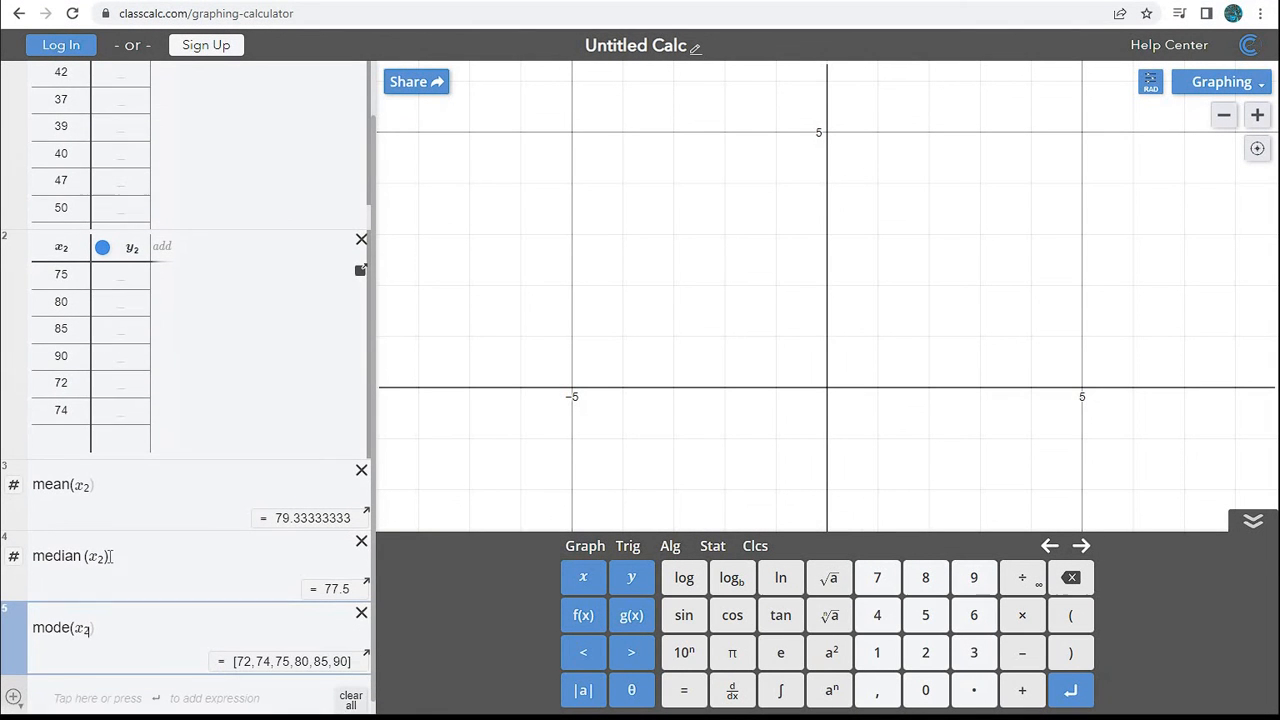
Step: Switch back to ClassCalc, try an extra value of 75 at the end of the x2 column, and clear it again
scroll(61, 408, "down", 1)
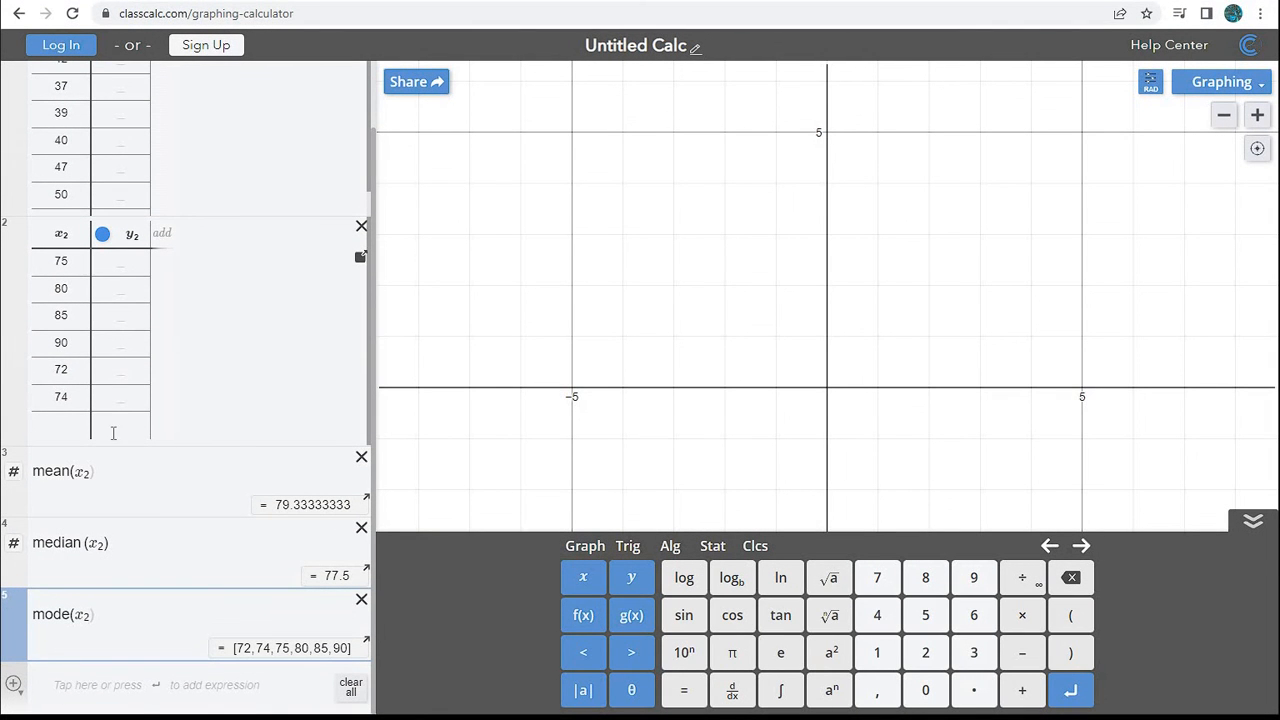
left_click(272, 372)
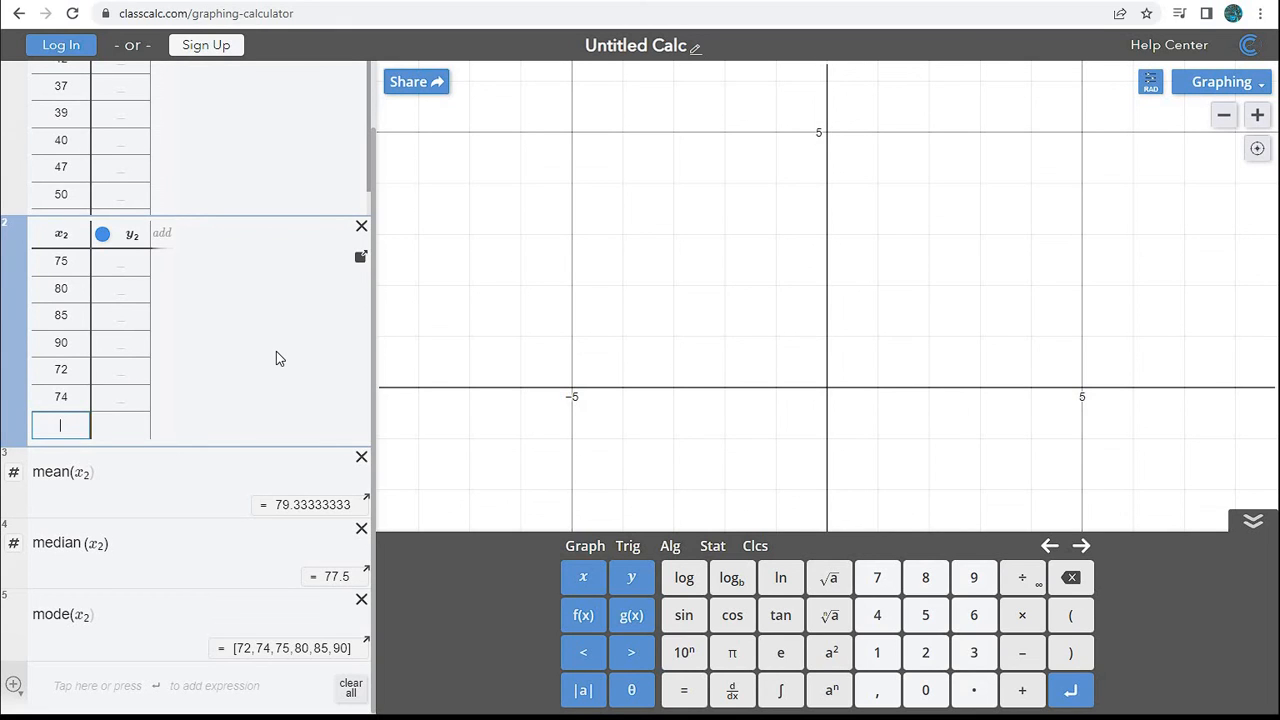
type("75")
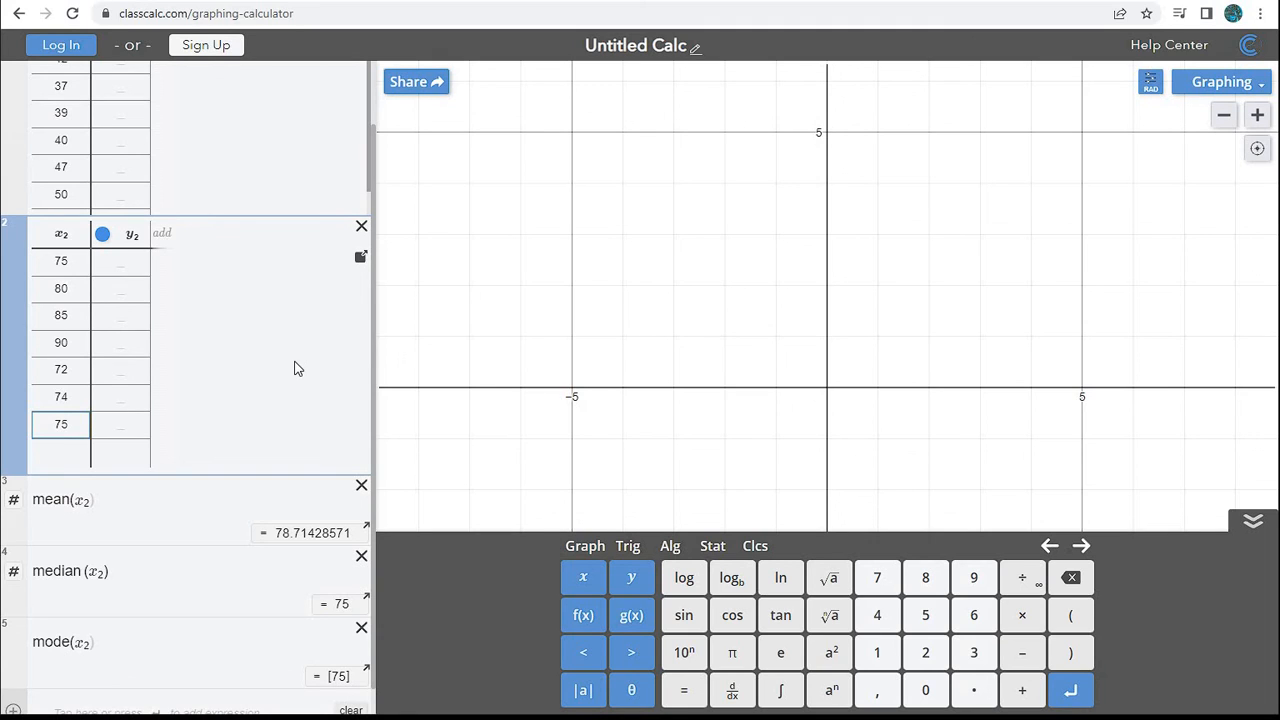
key("BackSpace")
key("BackSpace")
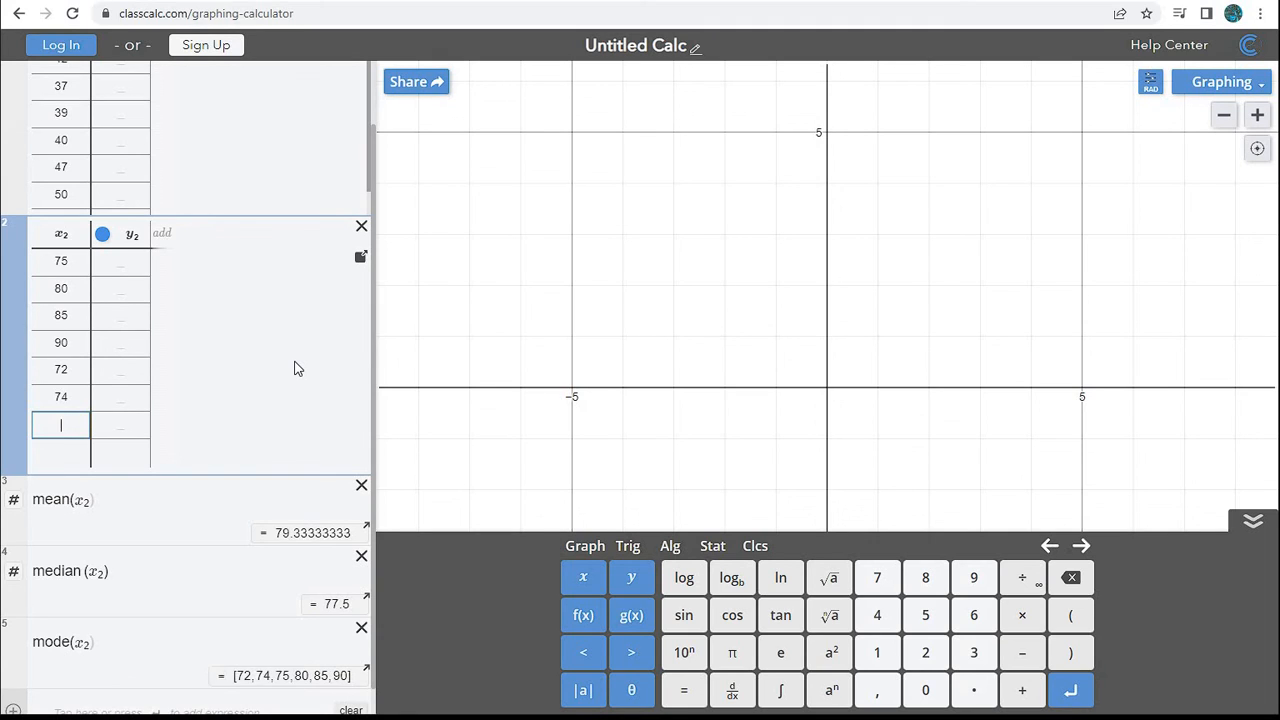